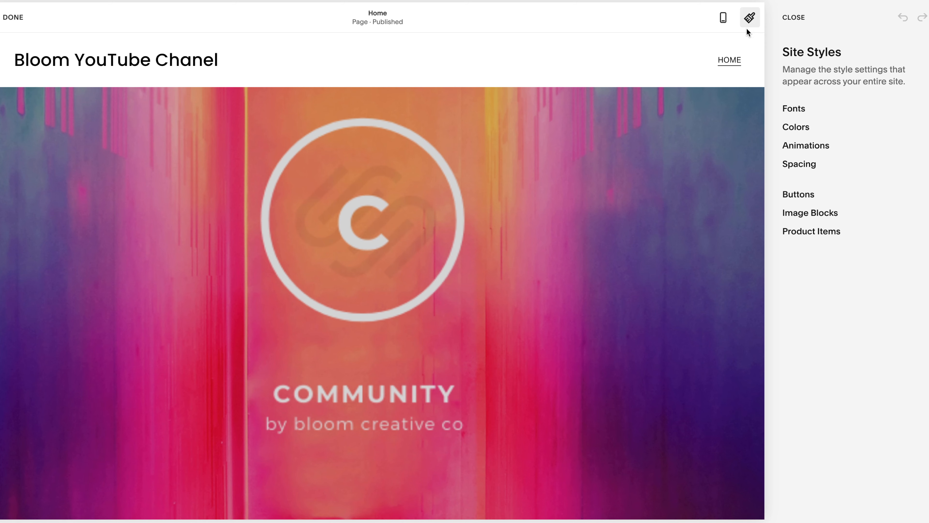
- Close the site styles, exit editing of the Home page and look over the page
left_click(750, 18)
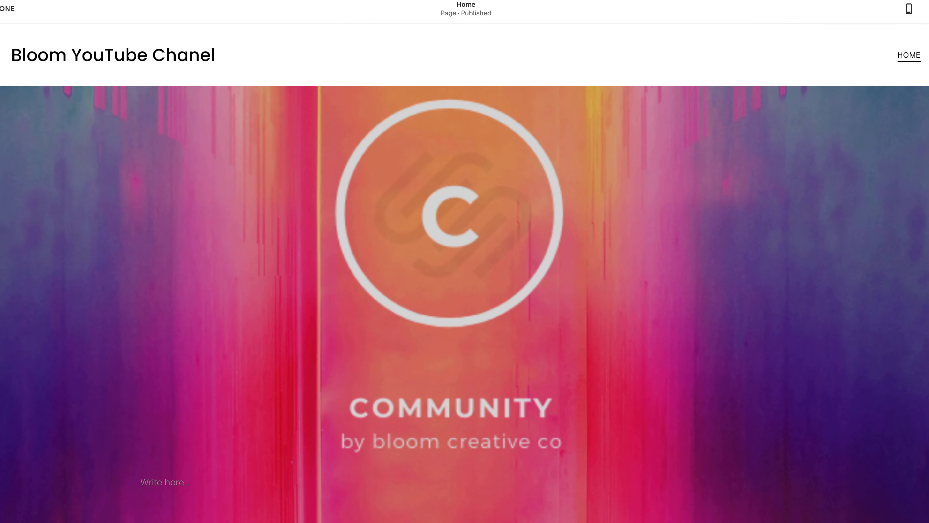
left_click(8, 8)
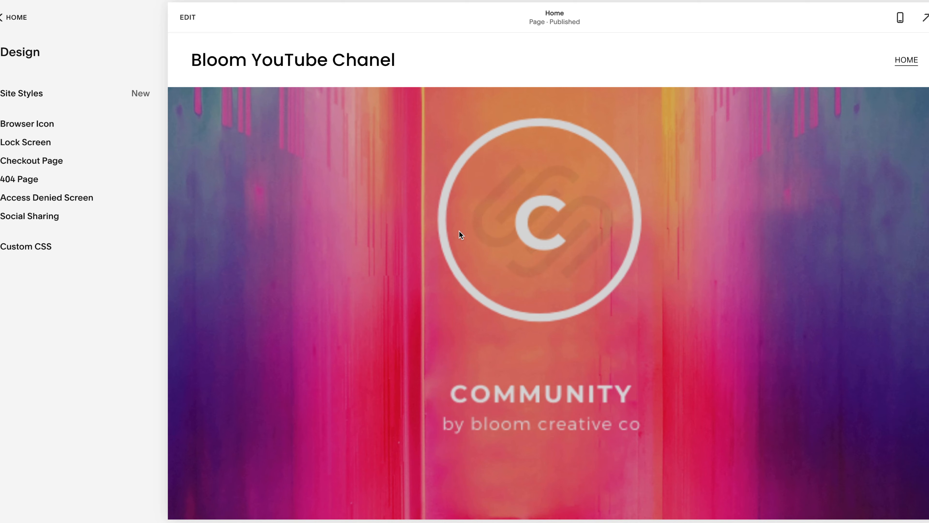
scroll(458, 234, "down", 4)
scroll(458, 230, "down", 2)
scroll(458, 230, "up", 3)
scroll(459, 230, "down", 2)
- Reopen the Home page for editing, bring up the site styles and show the three-column image section
left_click(186, 16)
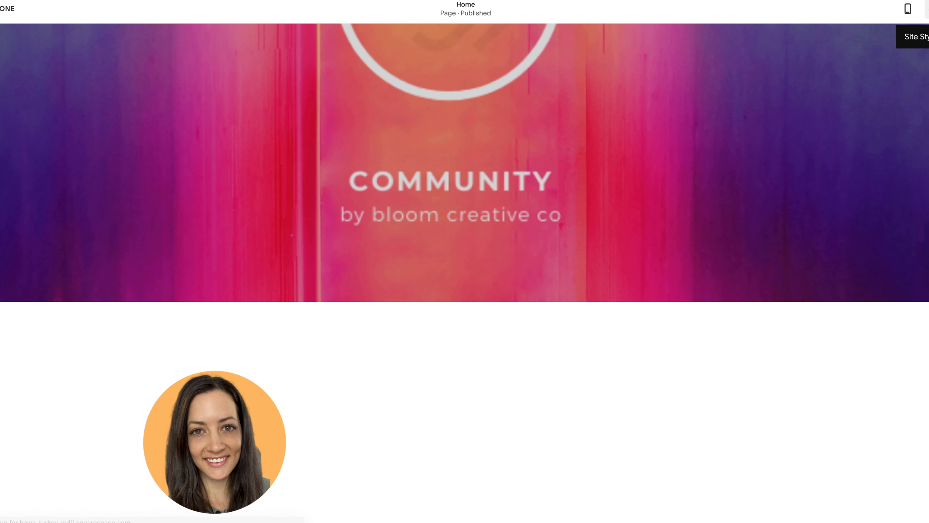
left_click(928, 9)
scroll(483, 370, "down", 5)
scroll(201, 321, "down", 4)
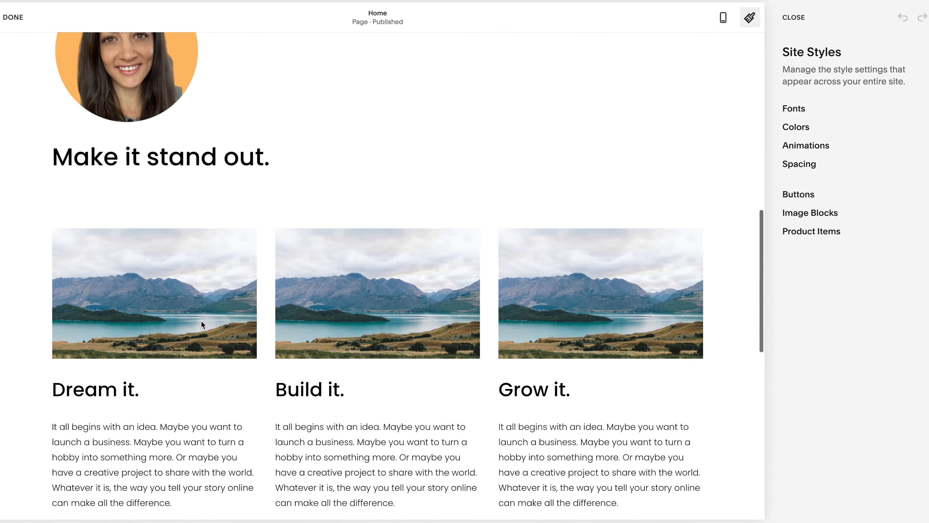
scroll(201, 315, "down", 6)
scroll(201, 315, "up", 4)
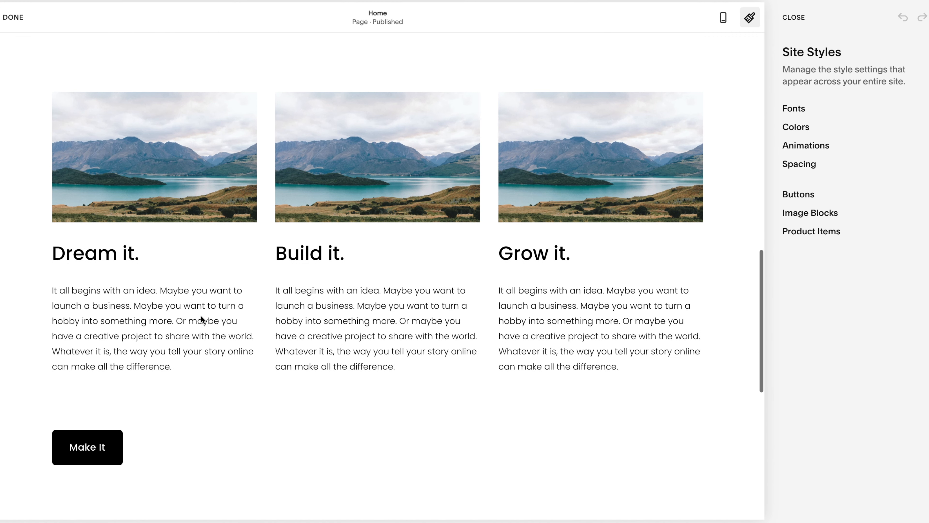
- Examine the site-wide font settings, including the global text style for headings
left_click(798, 111)
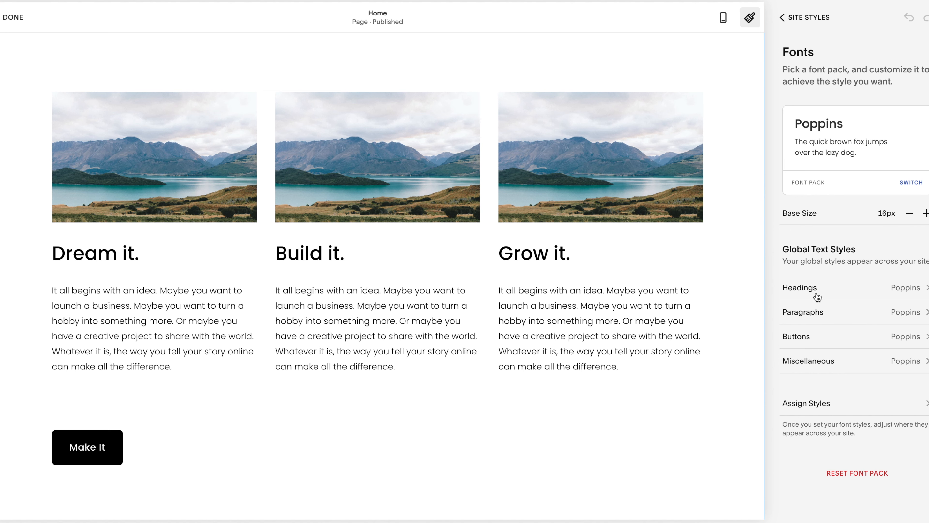
left_click(809, 285)
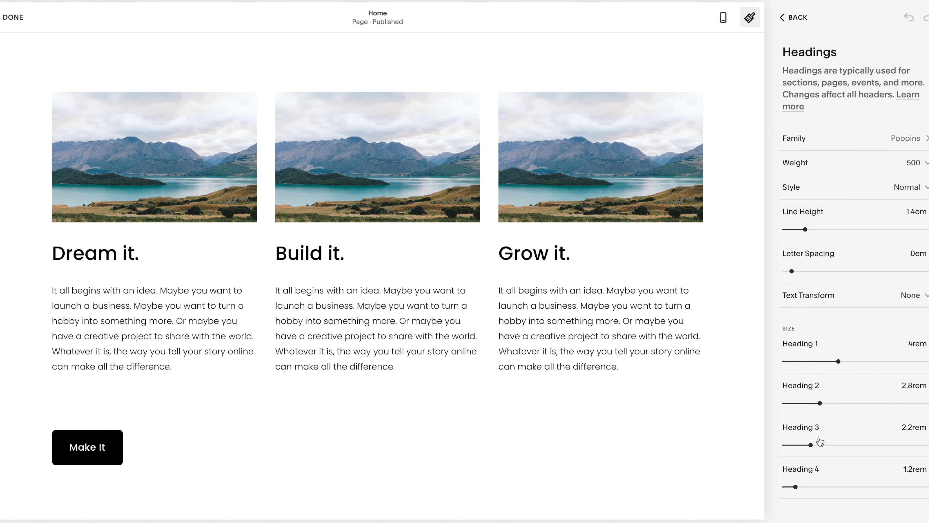
left_click(783, 17)
left_click(795, 19)
- Examine the site's color palette and the element colors of the Lightest 1 theme
left_click(793, 127)
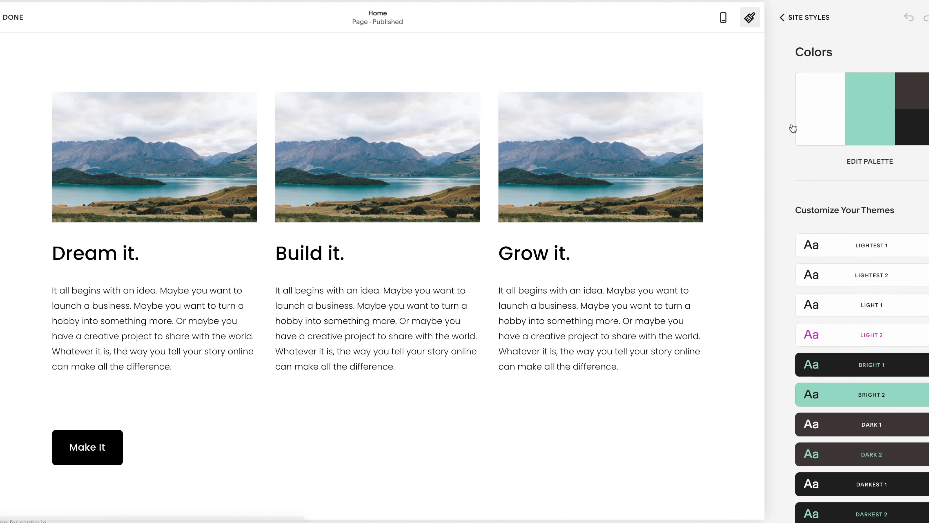
scroll(831, 304, "down", 1)
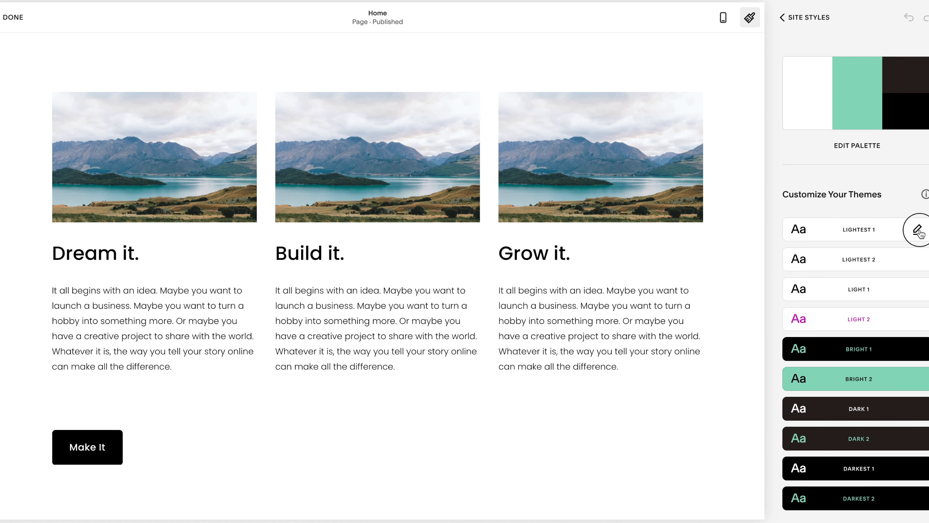
left_click(919, 231)
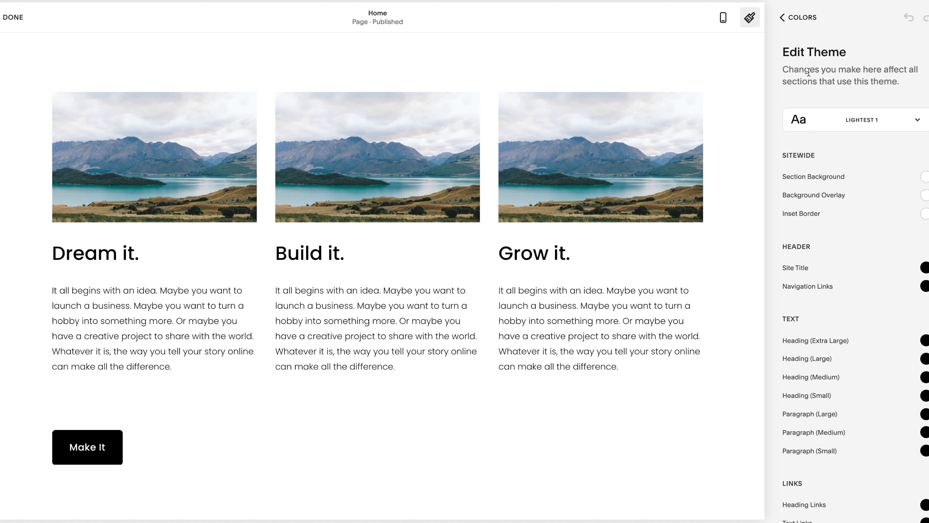
left_click(802, 15)
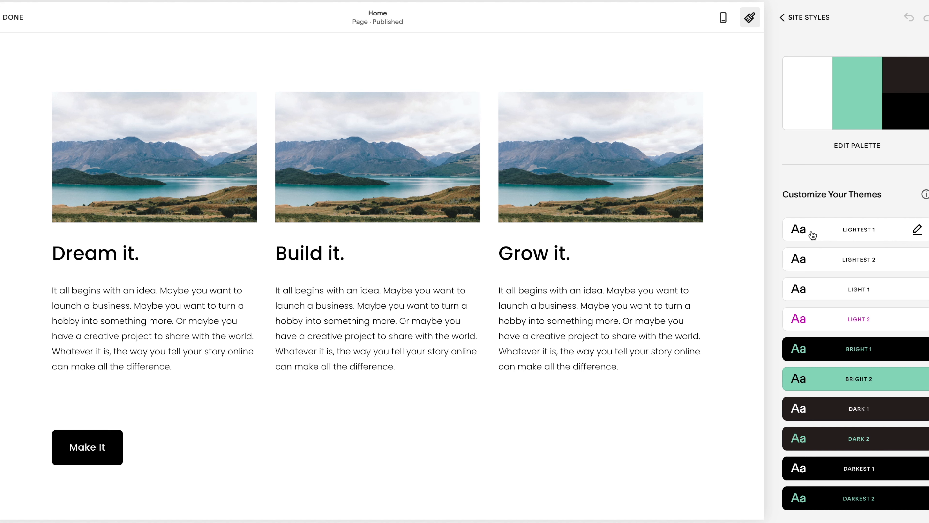
left_click(800, 26)
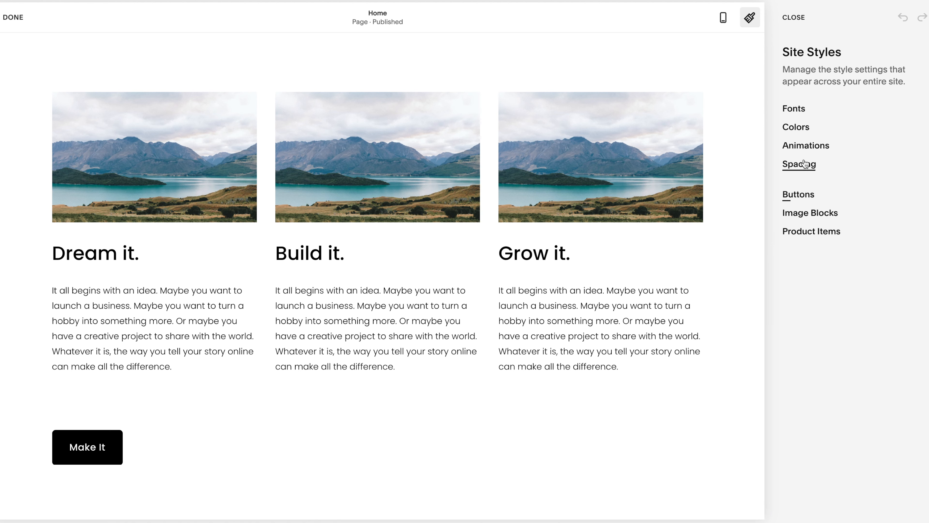
- Try the Fade style for the site-wide animations and preview it on the Home page
left_click(803, 149)
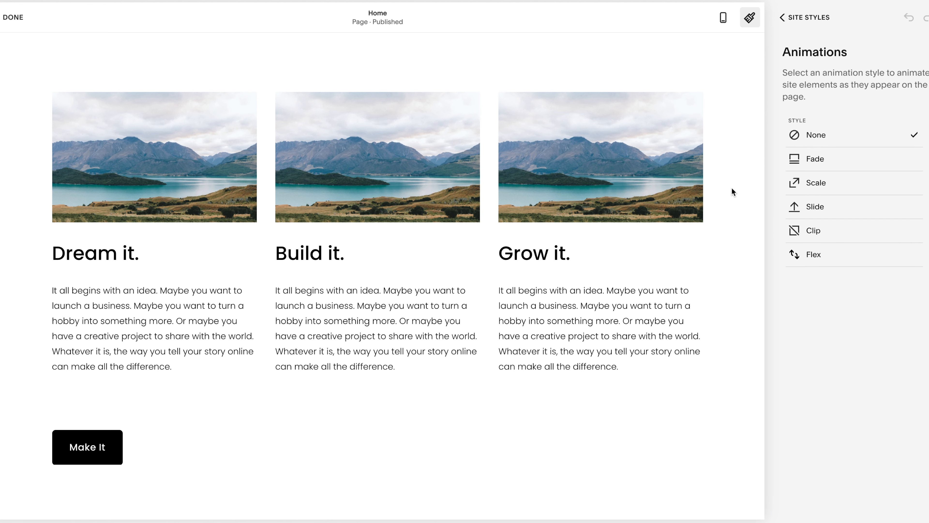
scroll(424, 206, "up", 6)
scroll(425, 206, "down", 3)
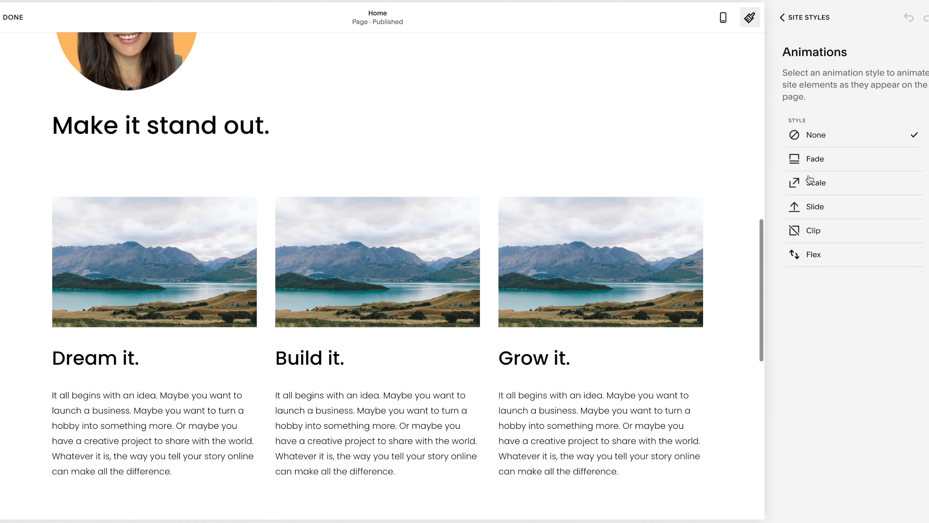
left_click(815, 164)
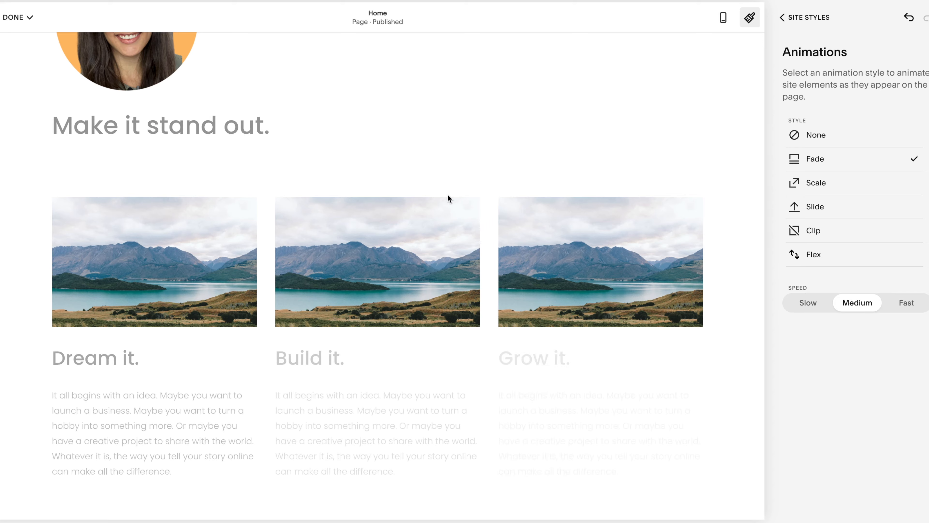
scroll(446, 198, "down", 12)
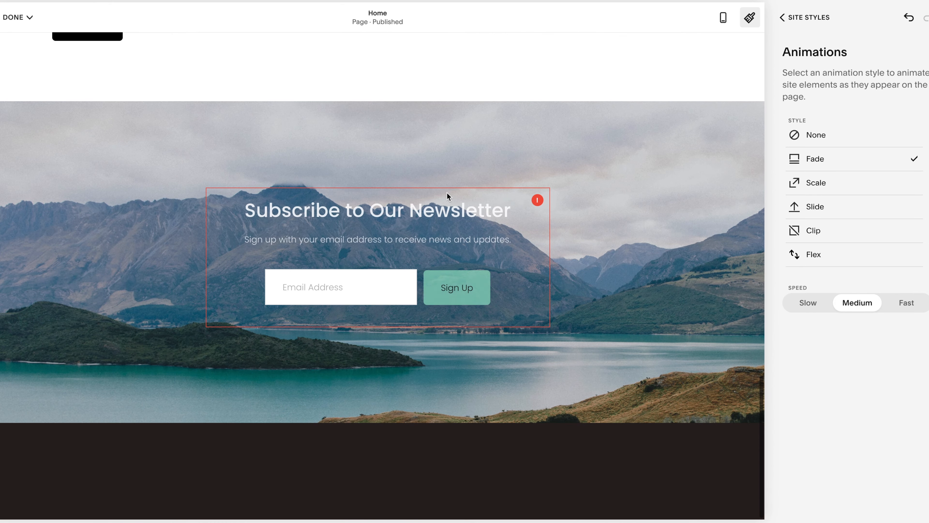
scroll(446, 193, "up", 10)
- Try the Slide and Clip styles for the site-wide animations, previewing each on the page
left_click(819, 208)
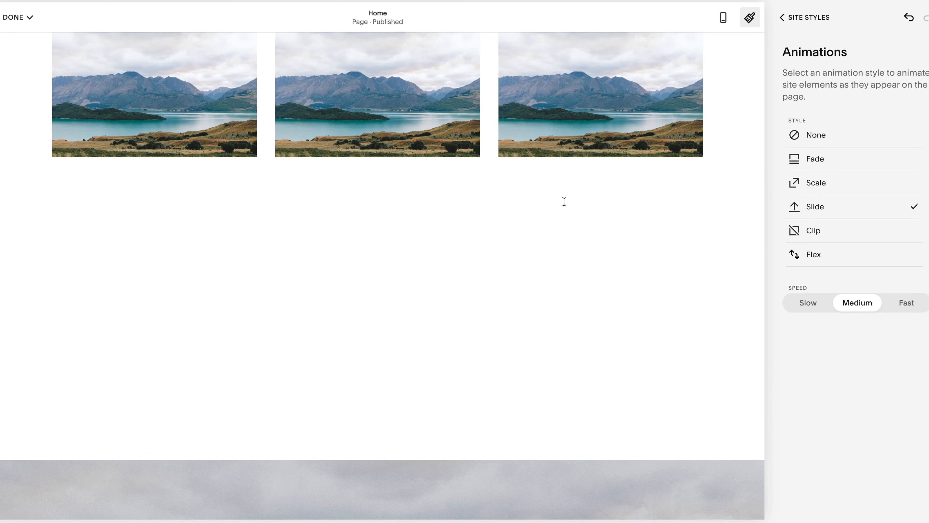
scroll(564, 201, "down", 10)
scroll(559, 211, "up", 12)
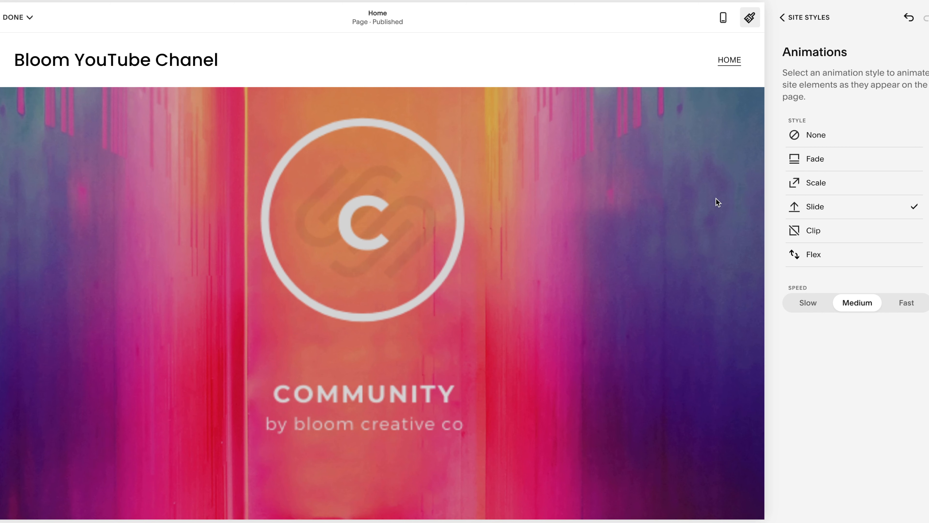
left_click(806, 234)
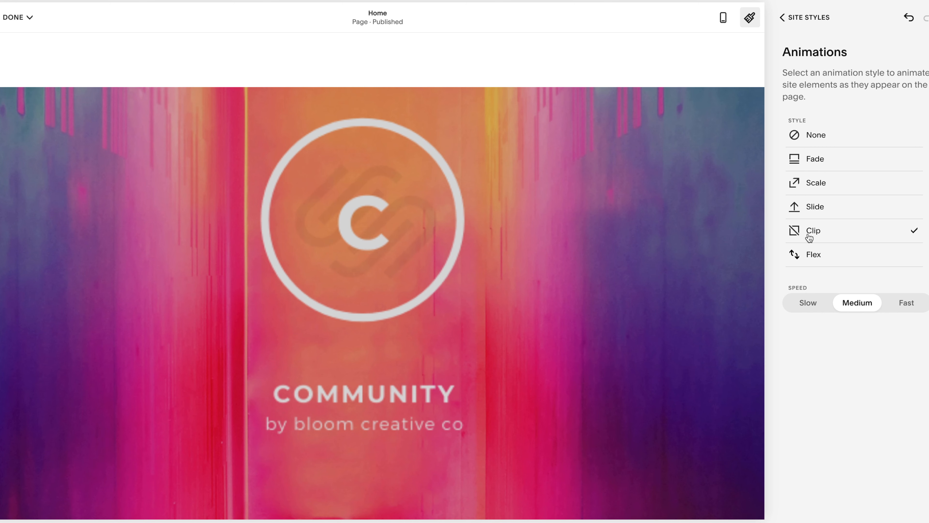
scroll(415, 361, "down", 10)
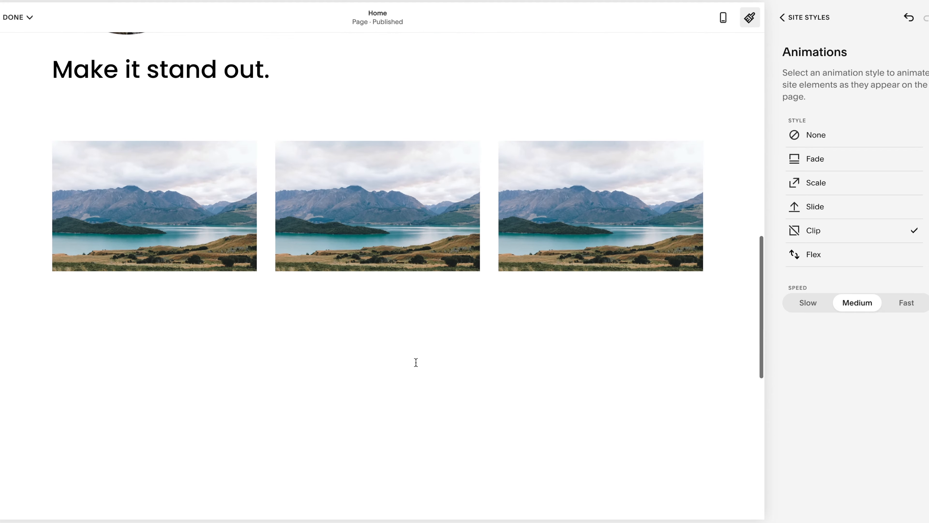
- Set the site-wide animation style to Flex and close the site styles
left_click(813, 255)
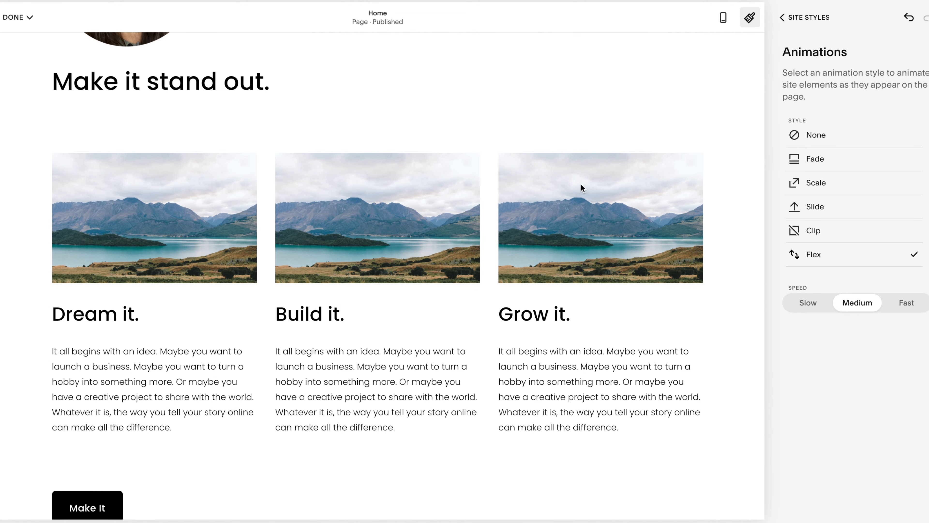
scroll(582, 188, "up", 10)
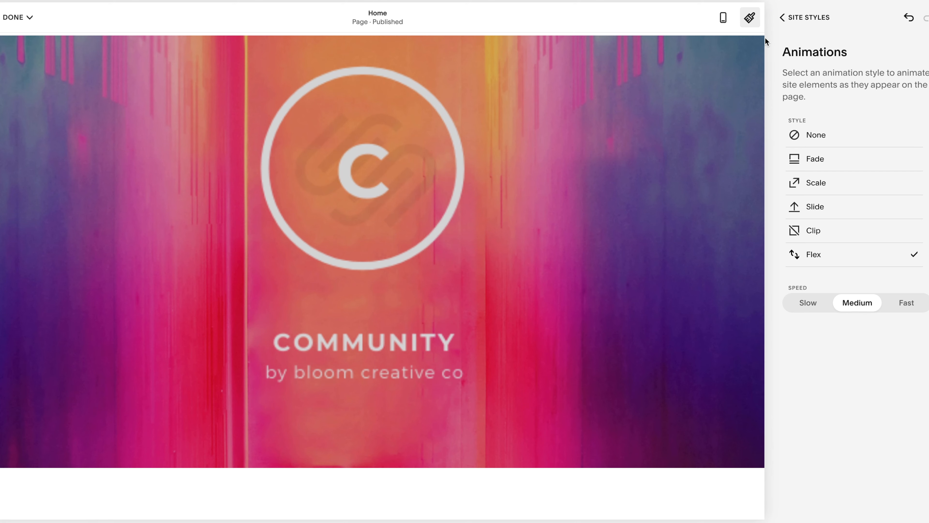
left_click(748, 19)
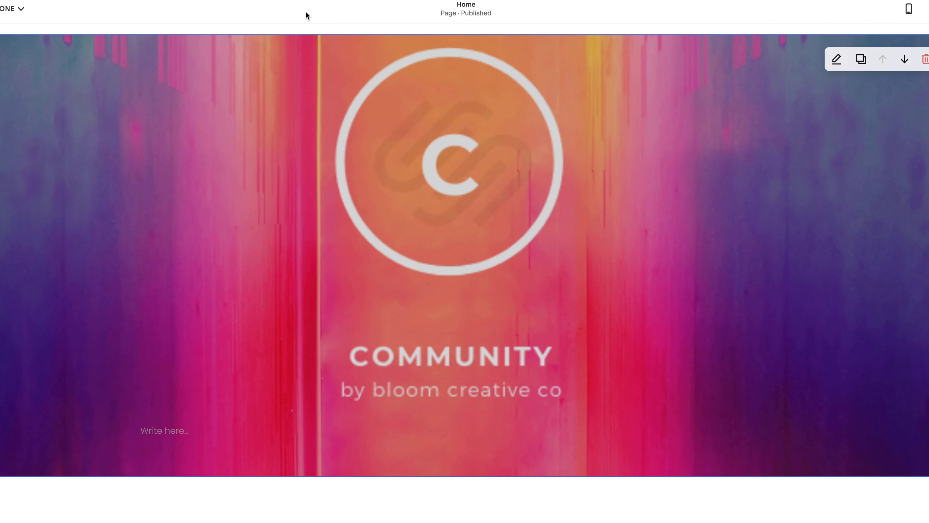
- Set the image effect of the COMMUNITY banner section's background to Pan and preview it on the page
left_click(837, 59)
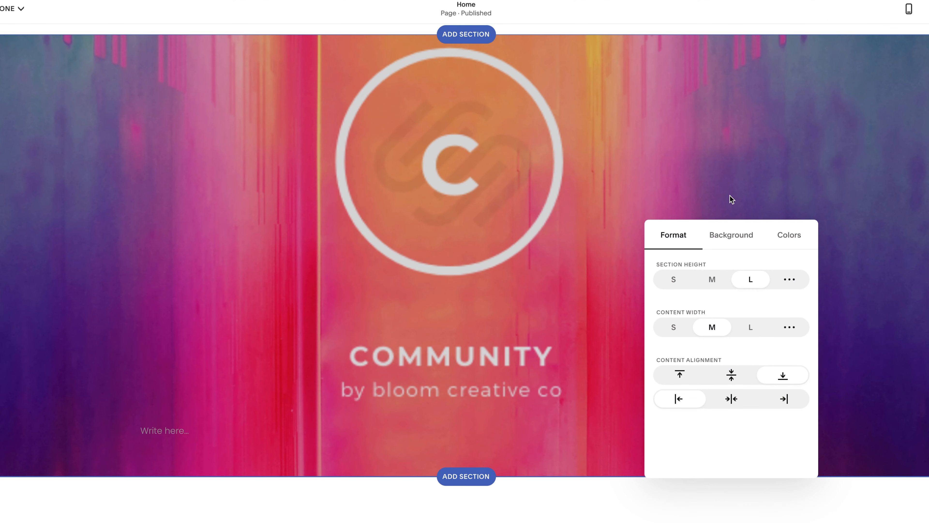
left_click(746, 240)
scroll(759, 399, "down", 1)
left_click(731, 429)
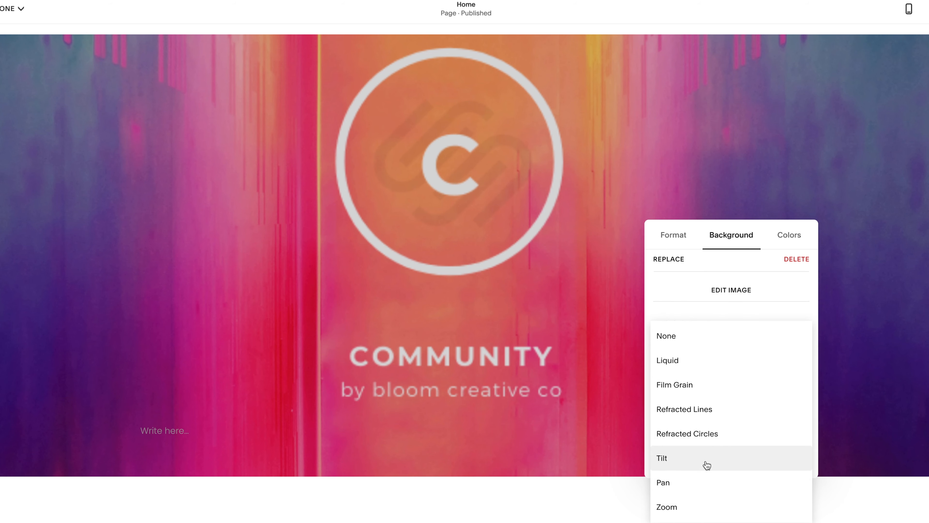
left_click(700, 482)
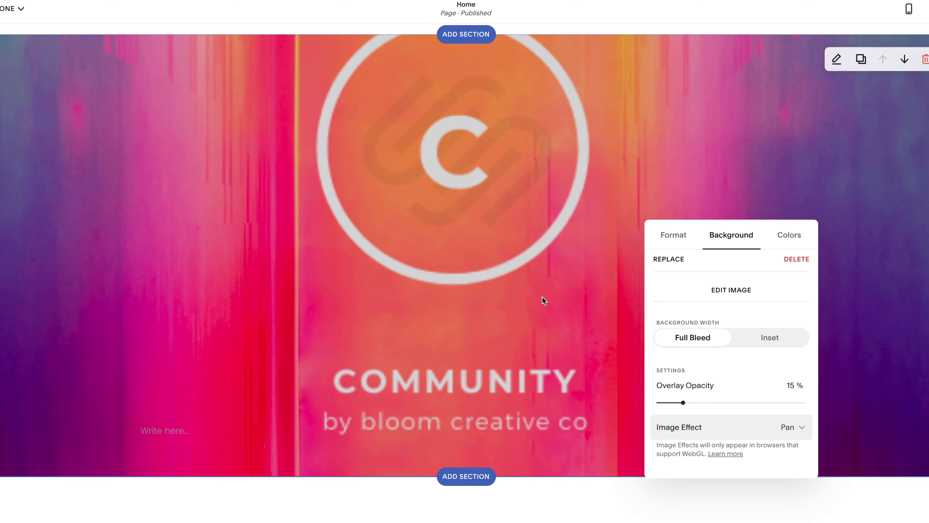
left_click(552, 279)
scroll(552, 279, "down", 4)
scroll(552, 279, "up", 4)
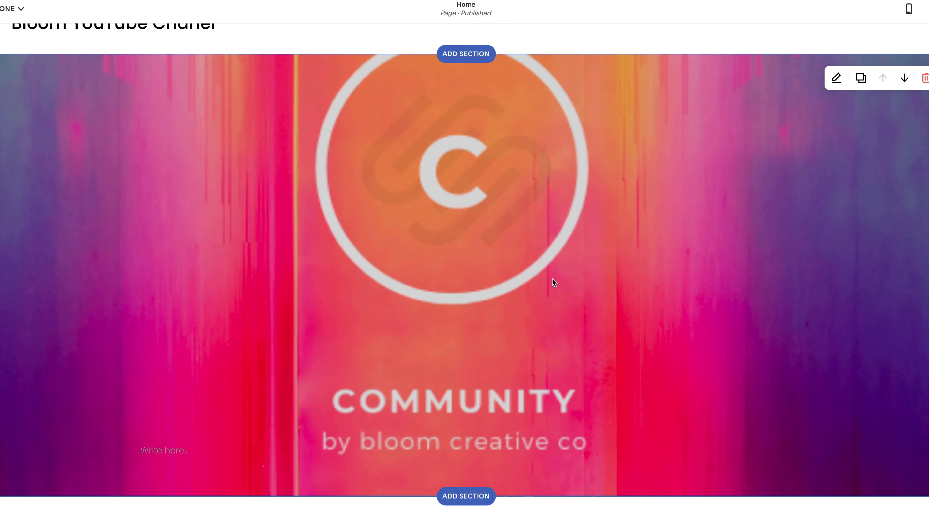
scroll(552, 279, "down", 3)
scroll(695, 168, "up", 2)
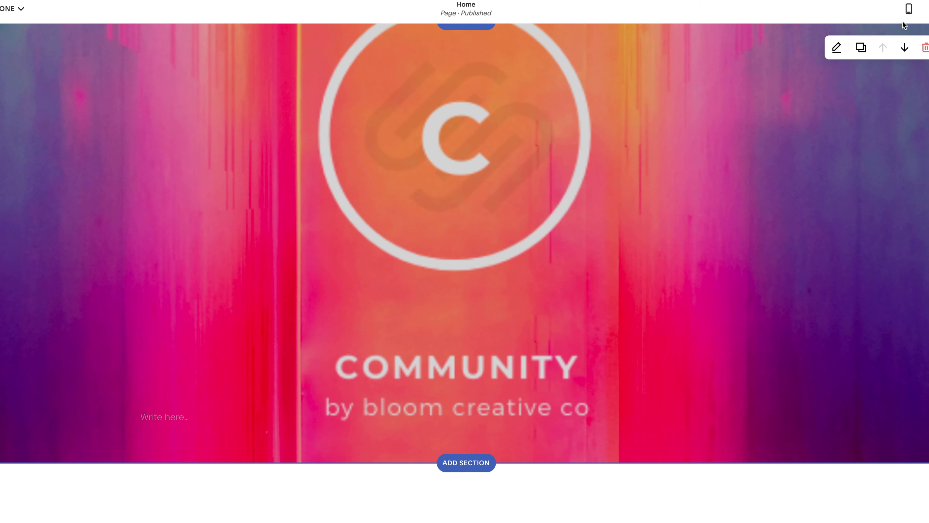
- Reopen the site styles and examine the site spacing settings for maximum page width and site margin
left_click(928, 9)
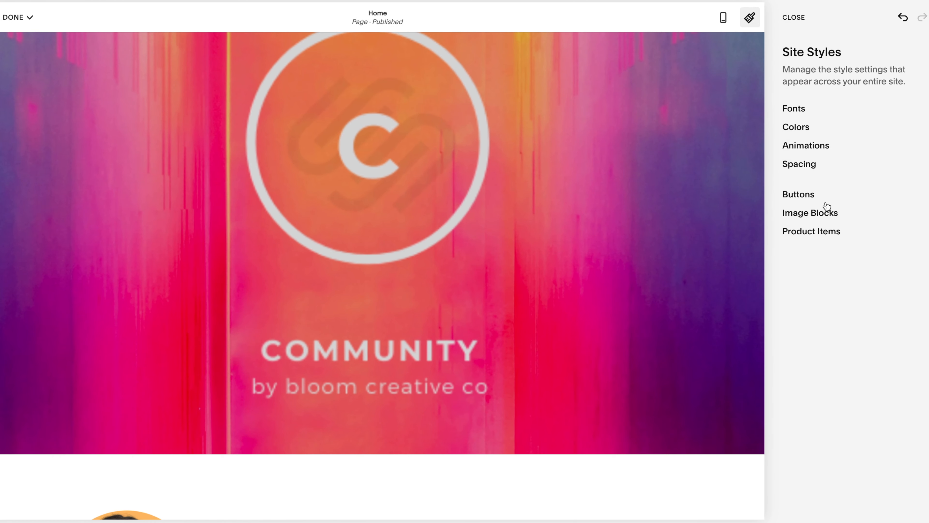
left_click(800, 164)
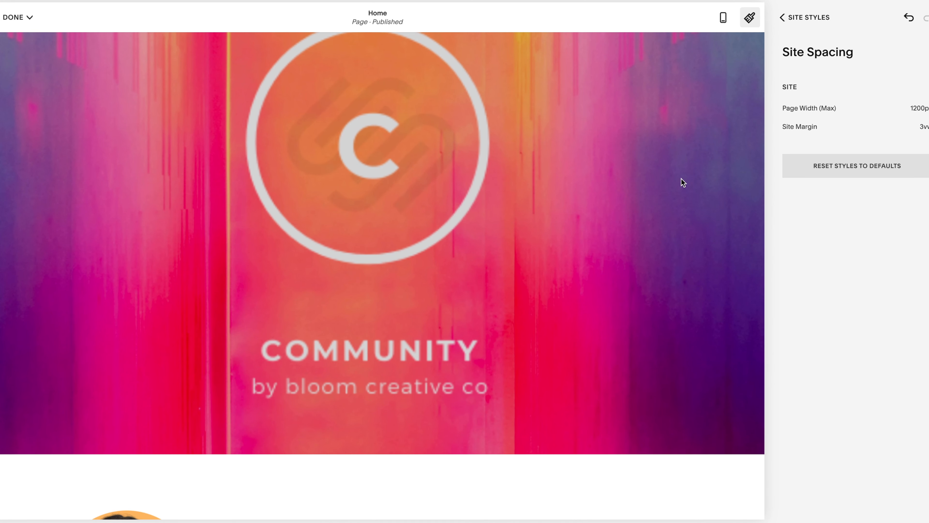
mouse_move(843, 116)
left_click(790, 18)
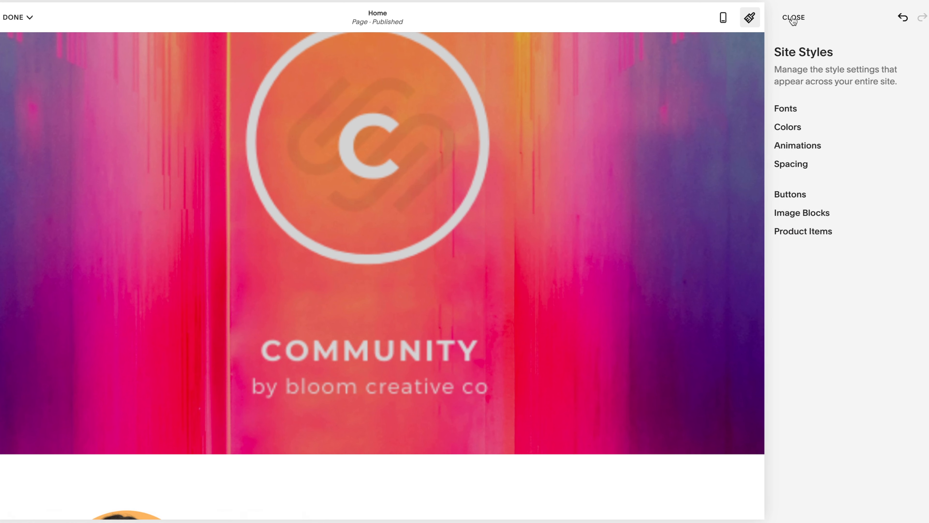
- Examine the site-wide button settings and the image block settings alongside the page's three-column image section
left_click(799, 194)
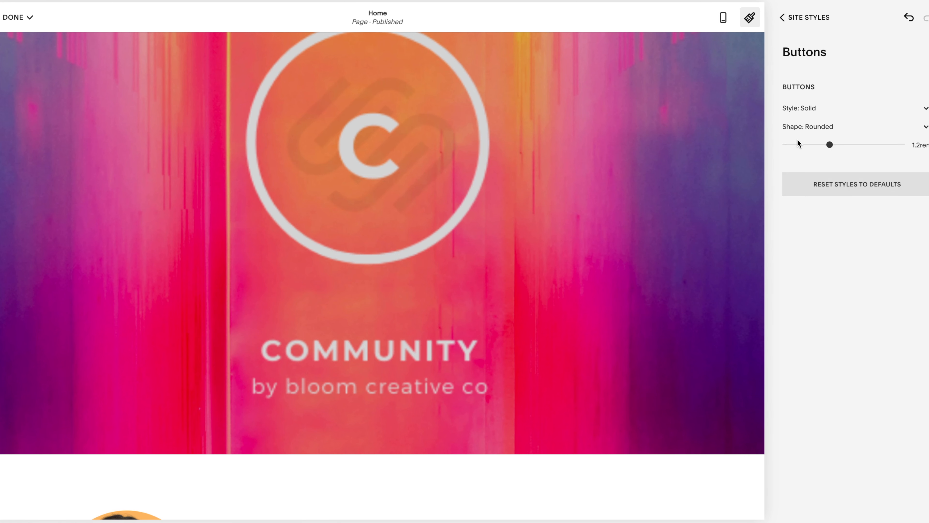
left_click(800, 16)
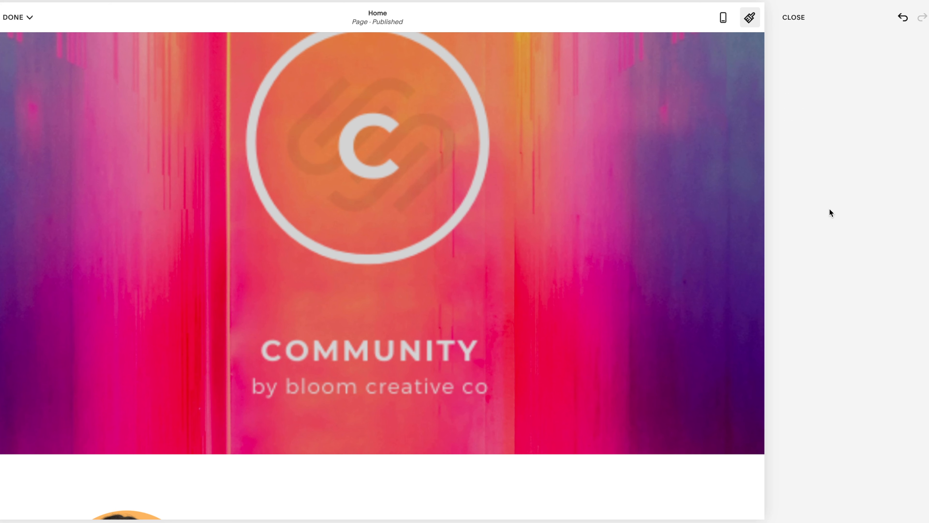
left_click(812, 212)
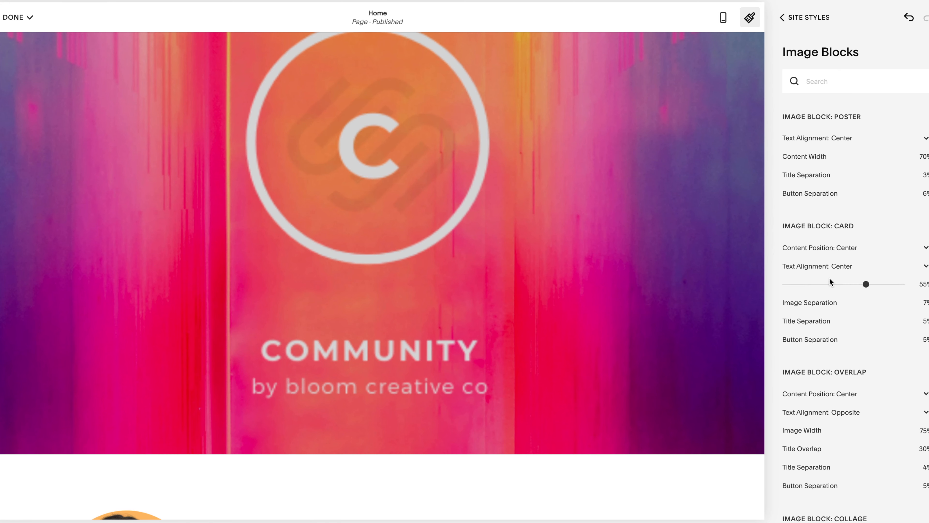
scroll(520, 271, "down", 15)
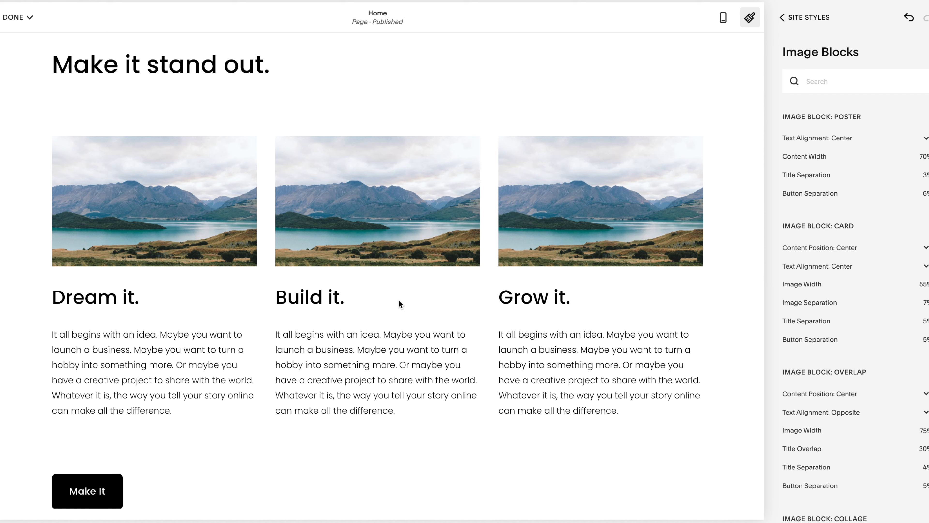
- Check the image block settings for the Dream it. image, look over the page down to the newsletter section, and return to the site styles overview
scroll(398, 304, "down", 1)
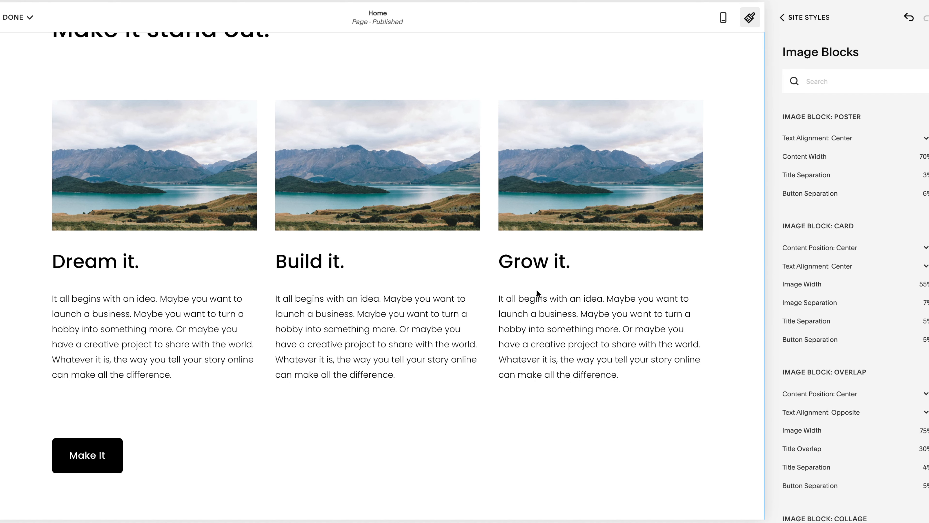
scroll(539, 188, "up", 3)
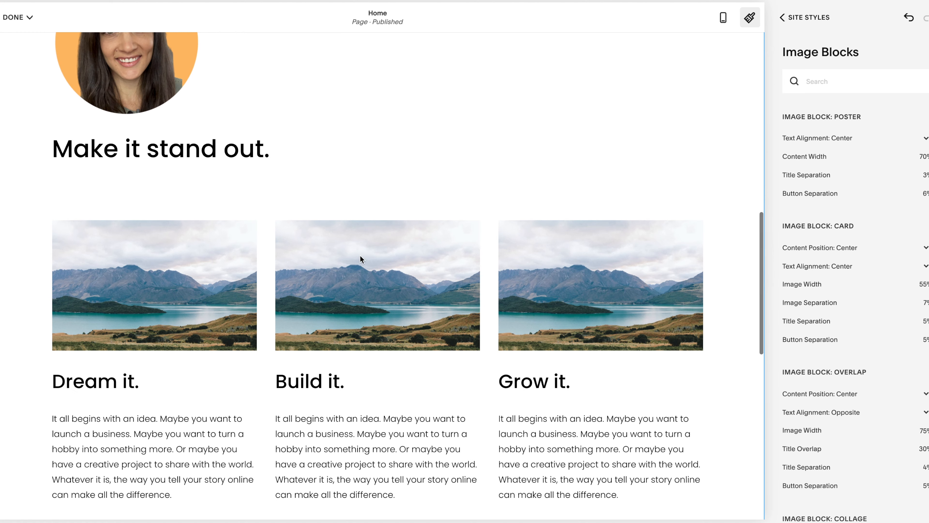
left_click(128, 342)
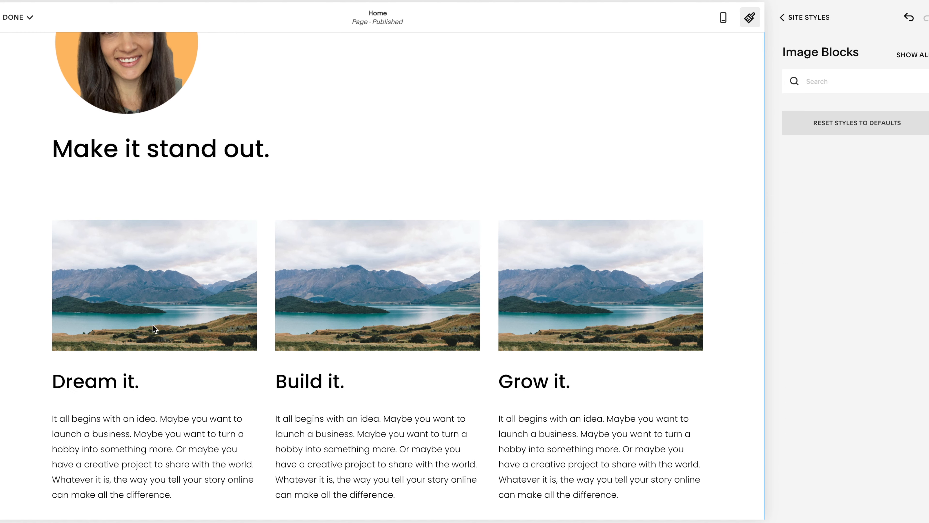
scroll(404, 349, "down", 6)
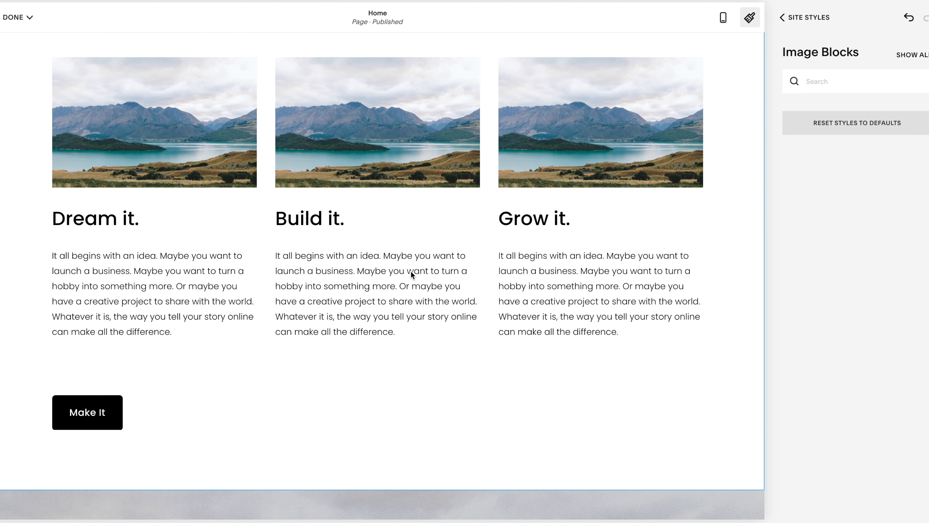
scroll(345, 340, "down", 5)
scroll(345, 339, "down", 4)
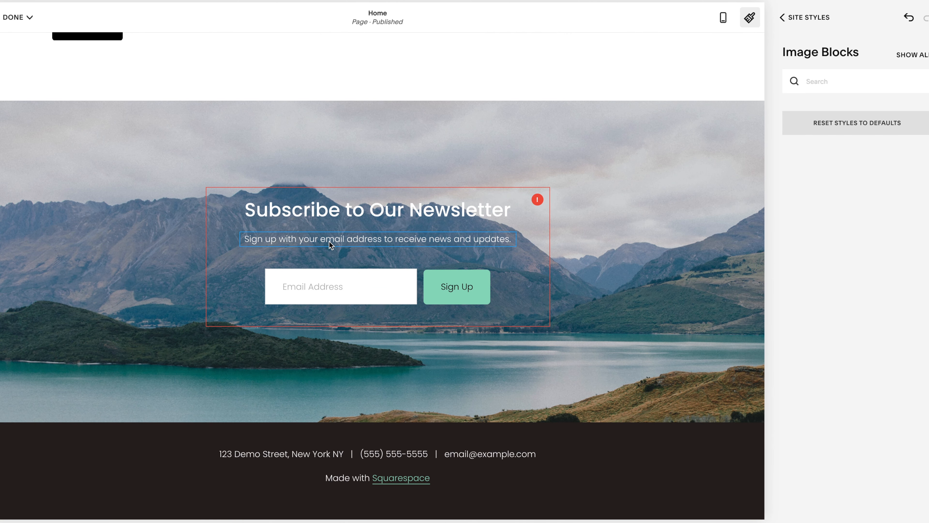
left_click(799, 19)
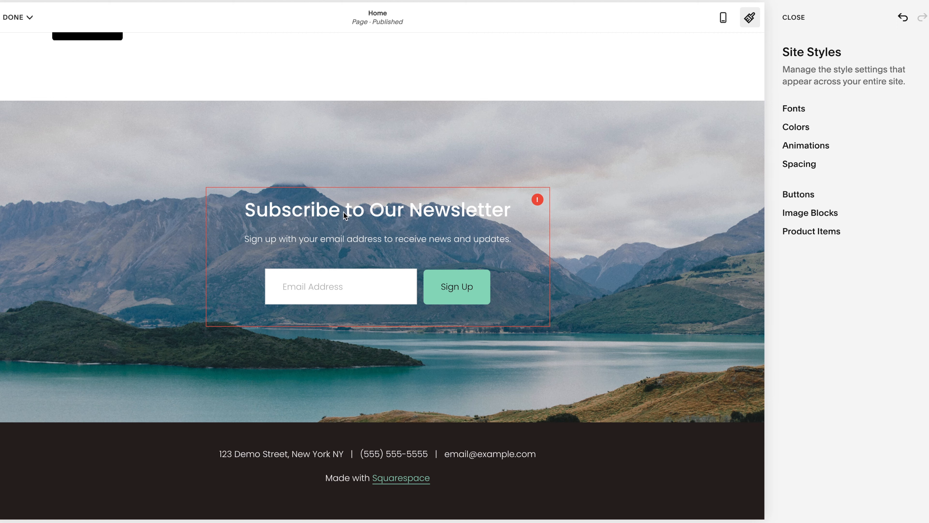
- Look back over the page up to the COMMUNITY banner and examine the Product Items style settings
scroll(341, 204, "up", 8)
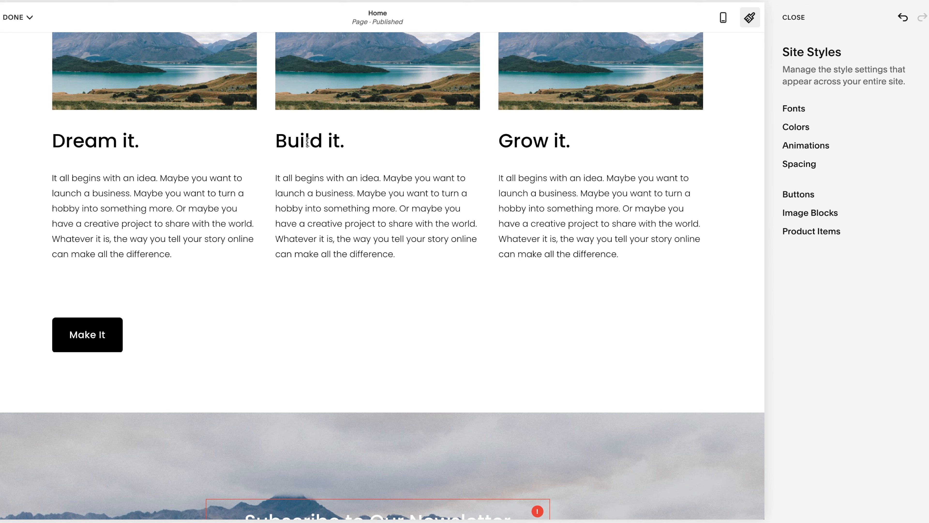
scroll(307, 141, "up", 5)
scroll(307, 141, "up", 12)
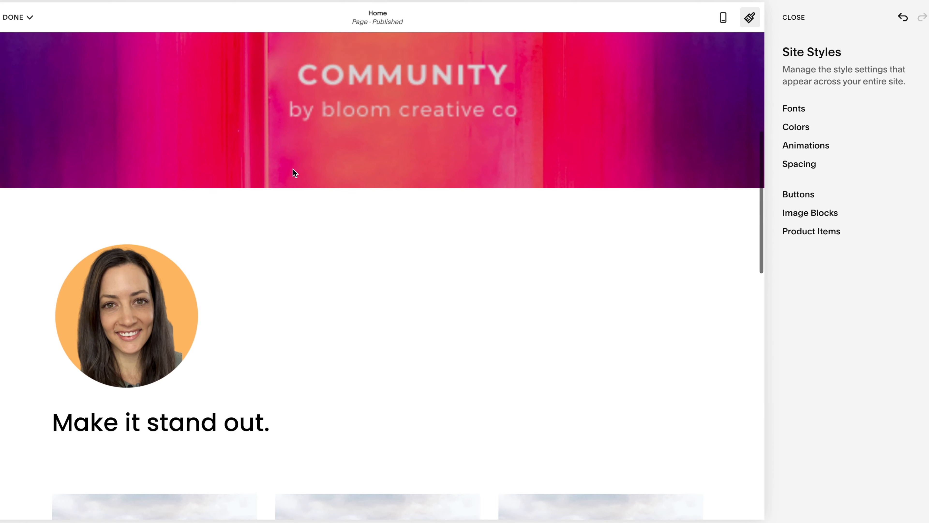
scroll(293, 169, "down", 5)
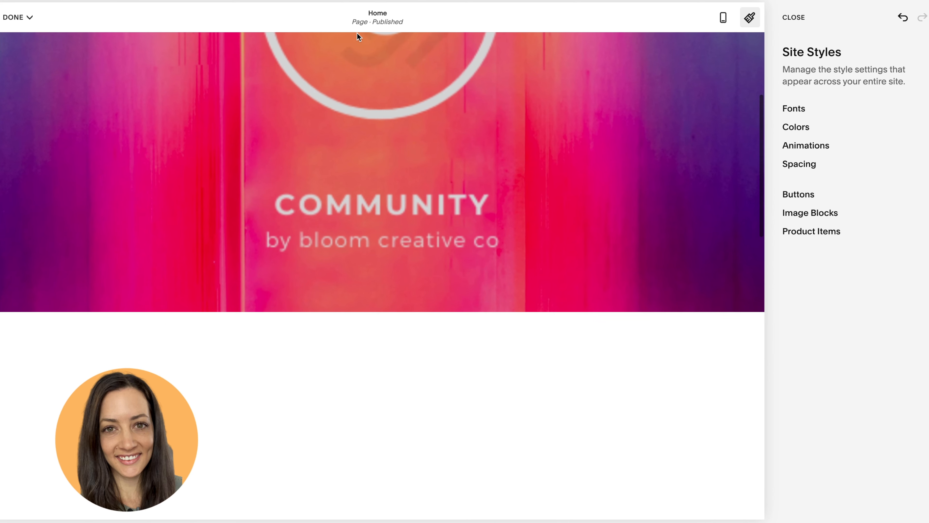
left_click(819, 234)
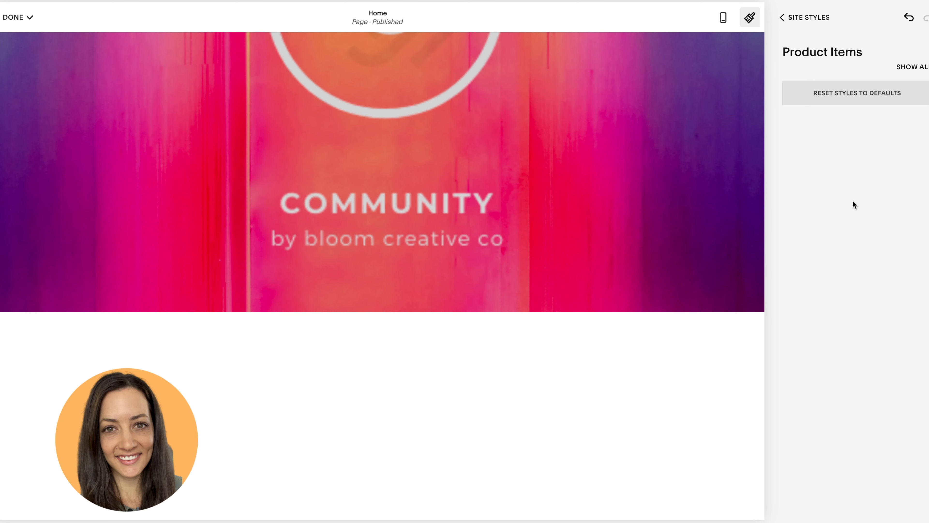
left_click(808, 18)
- Check the save and discard options for the page and close the site styles to return to content editing
left_click(22, 17)
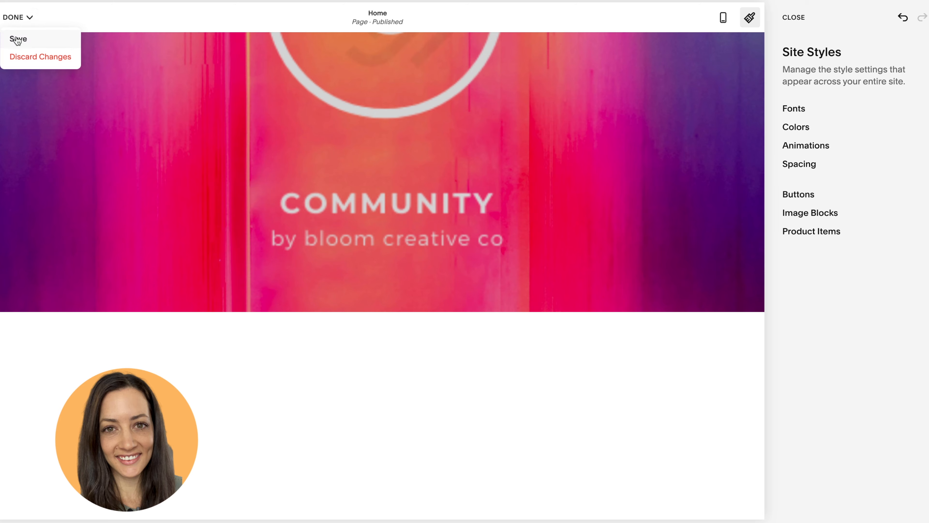
scroll(241, 147, "down", 10)
scroll(251, 137, "up", 4)
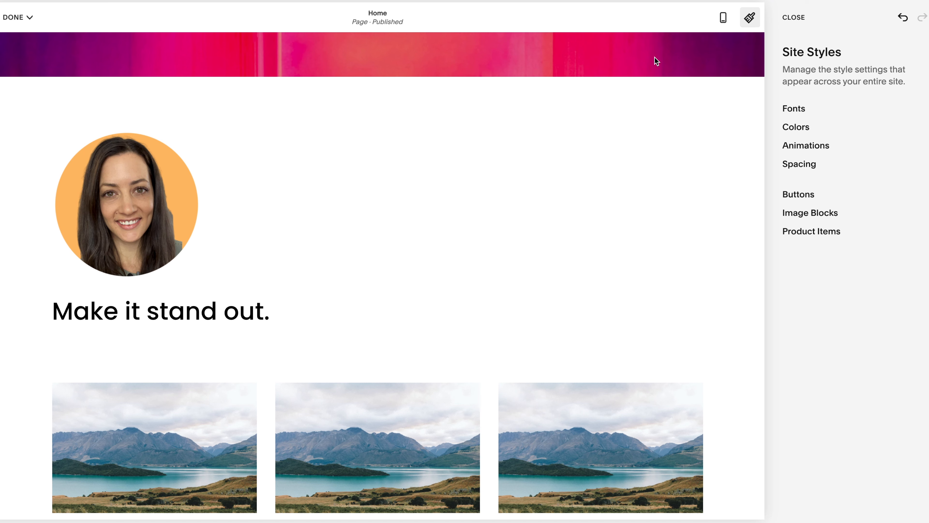
left_click(750, 20)
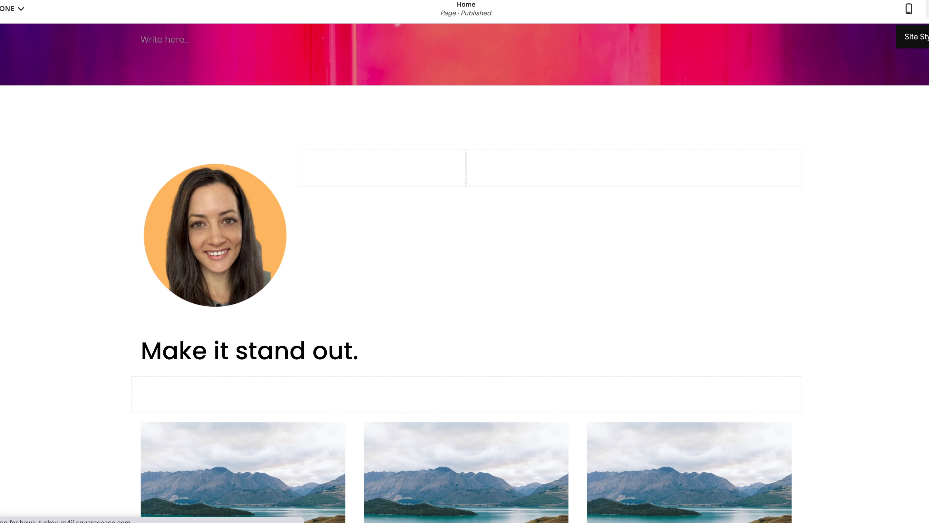
left_click(928, 9)
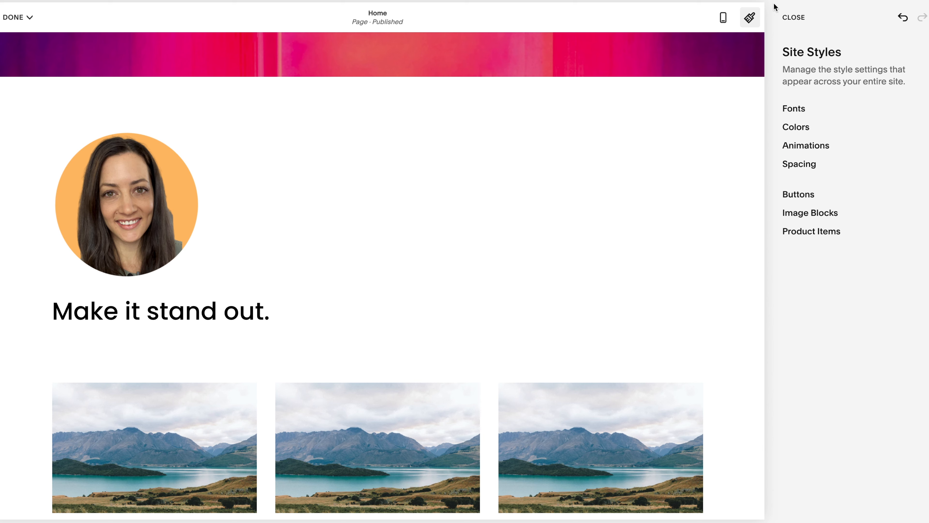
left_click(758, 23)
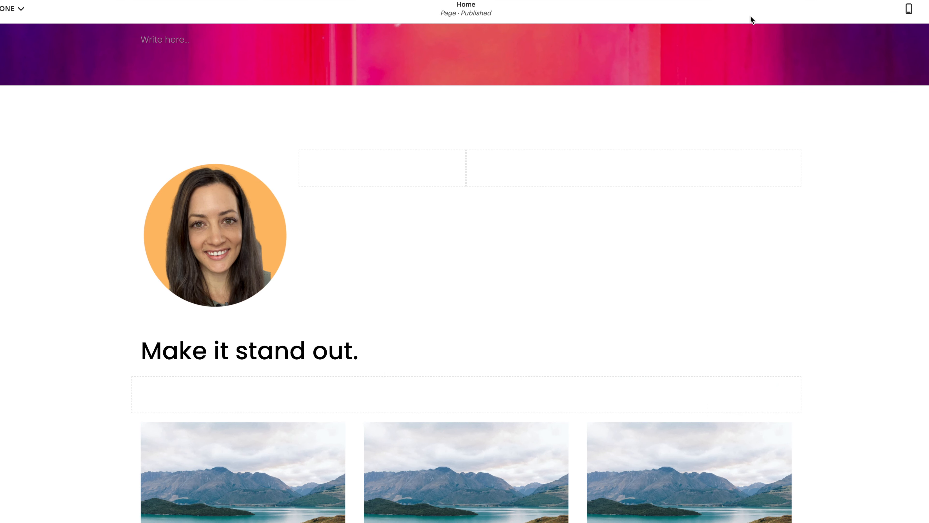
- Open the block list at the spacer beside the portrait and examine the basic, business, integration, filter and premium block types
left_click(289, 351)
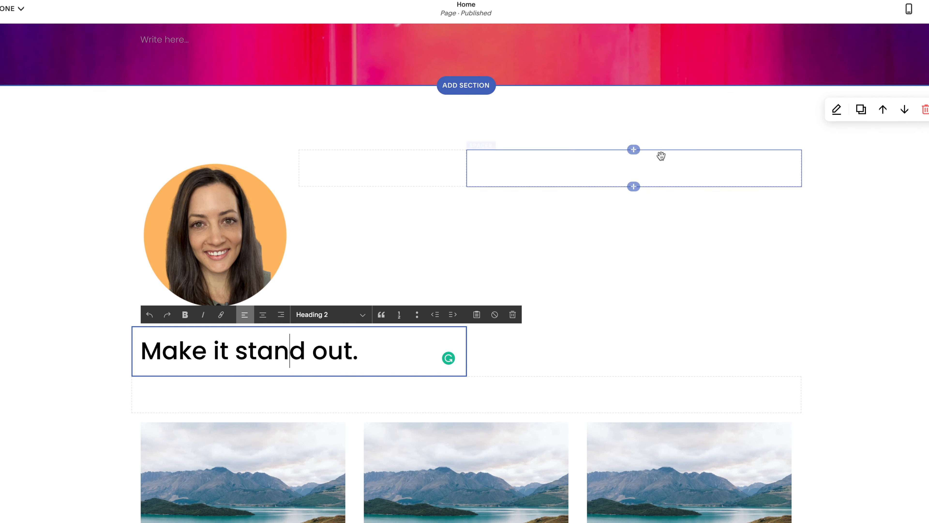
left_click(381, 150)
left_click(382, 149)
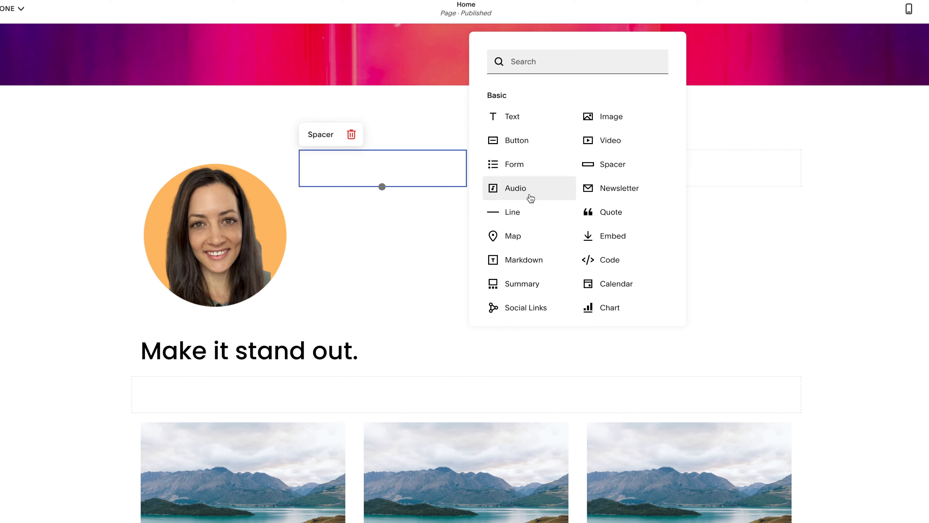
scroll(531, 198, "down", 1)
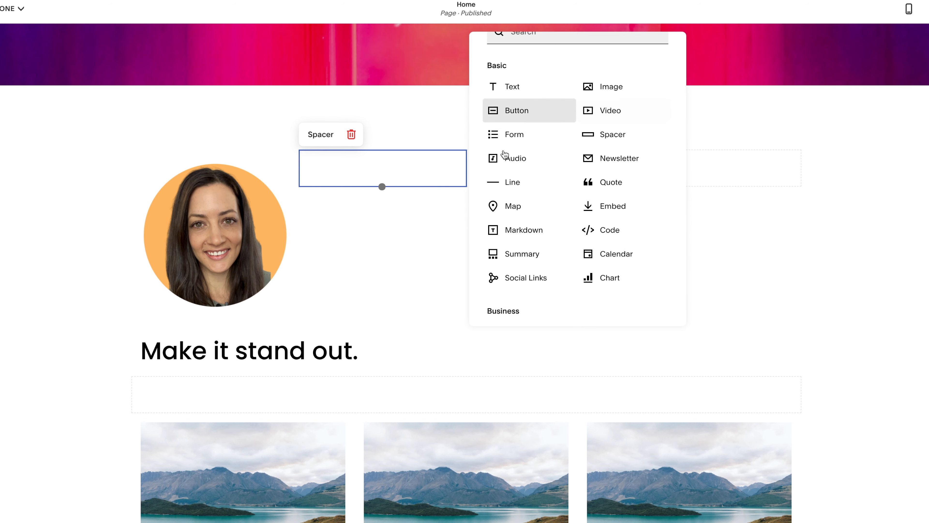
scroll(614, 266, "down", 7)
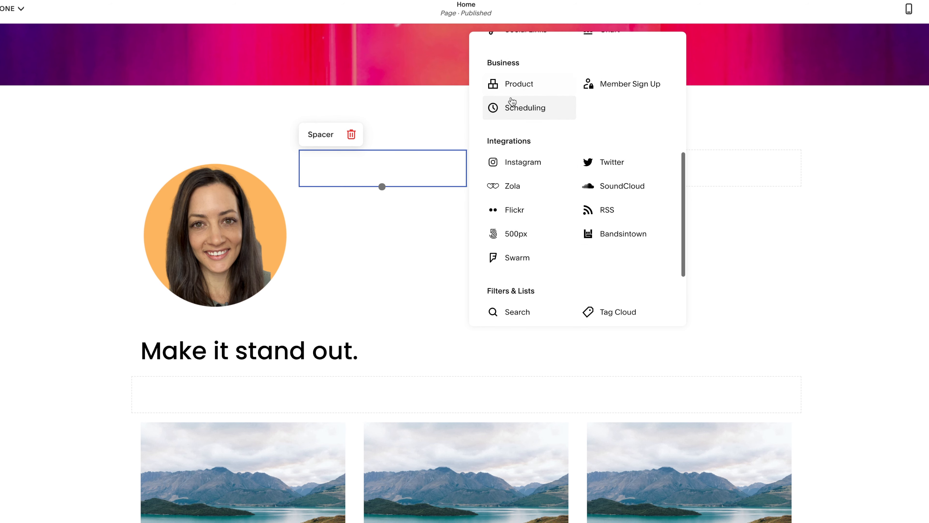
scroll(517, 256, "down", 4)
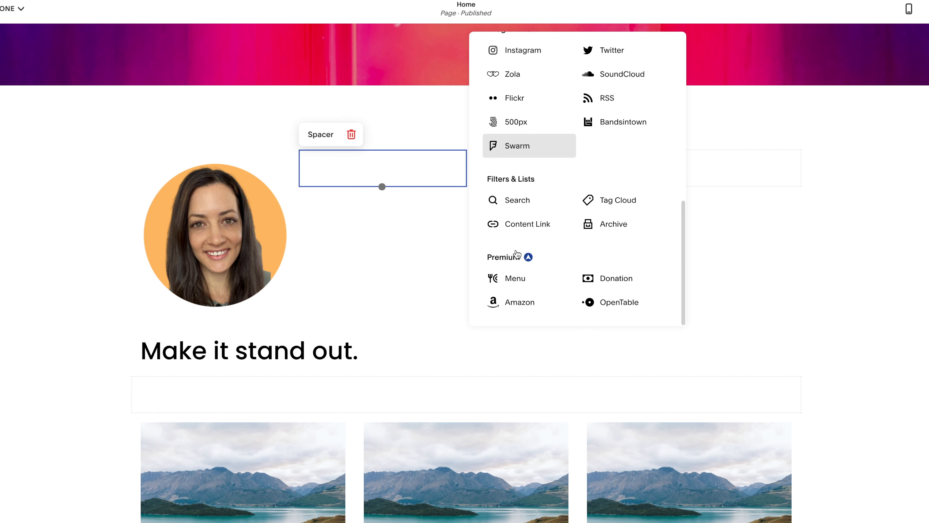
scroll(520, 247, "up", 10)
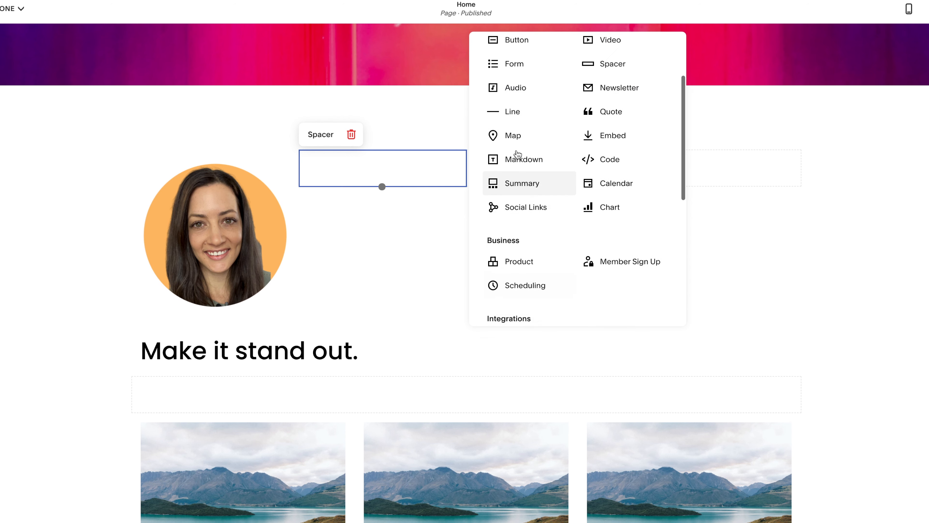
scroll(517, 154, "up", 3)
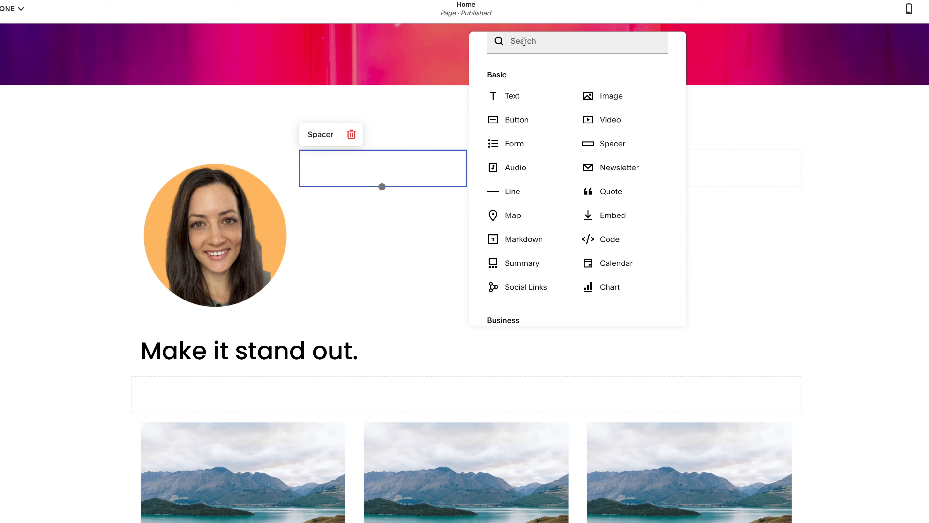
scroll(566, 257, "down", 5)
scroll(565, 257, "down", 2)
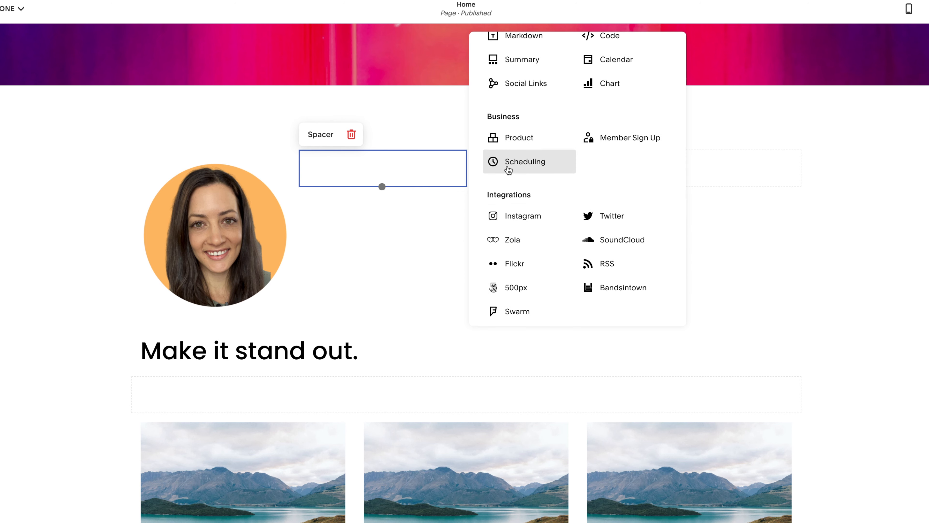
scroll(509, 169, "down", 2)
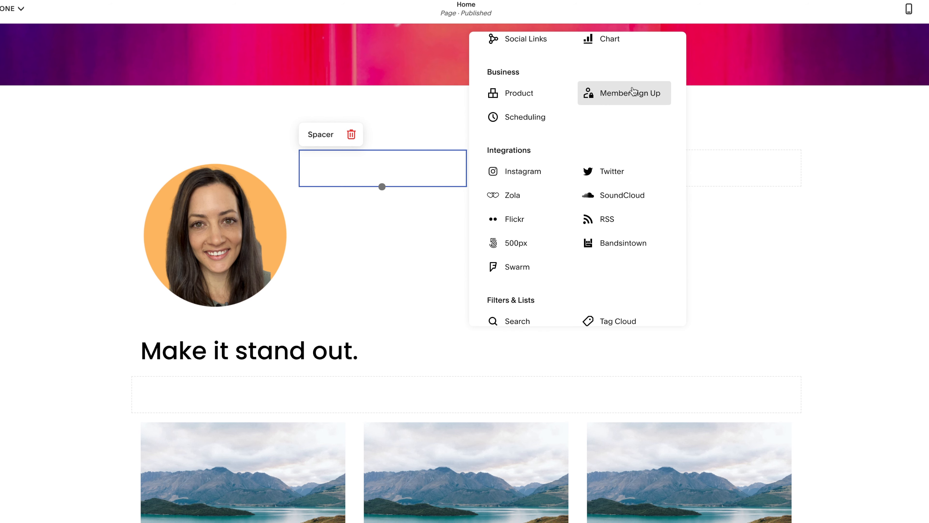
scroll(522, 245, "down", 2)
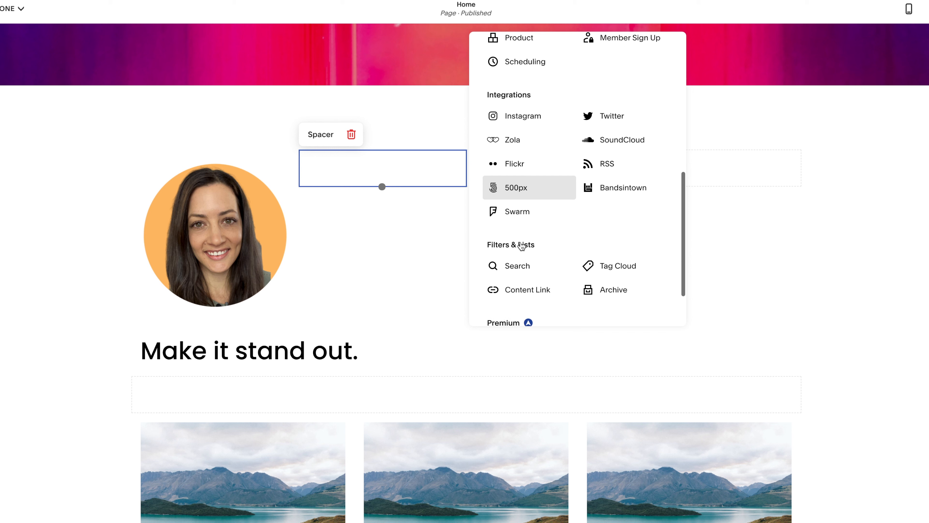
scroll(522, 246, "down", 2)
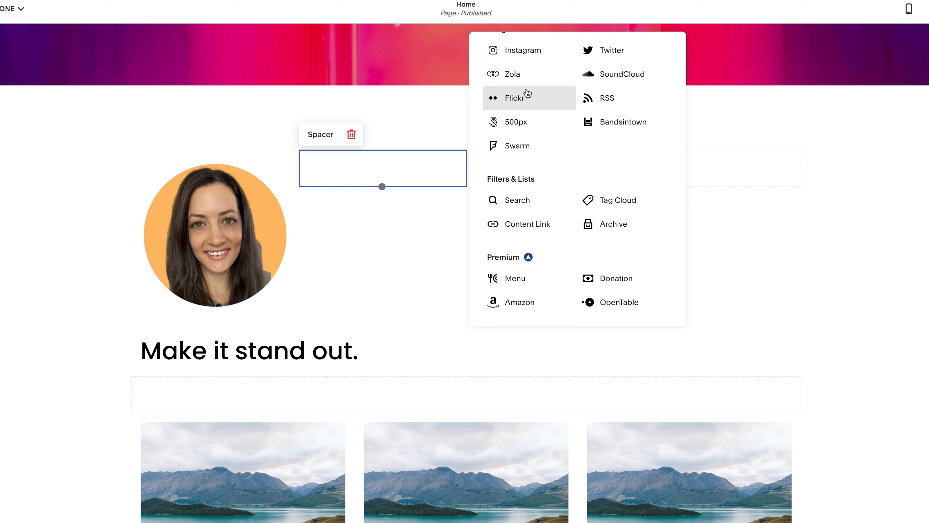
scroll(577, 151, "up", 5)
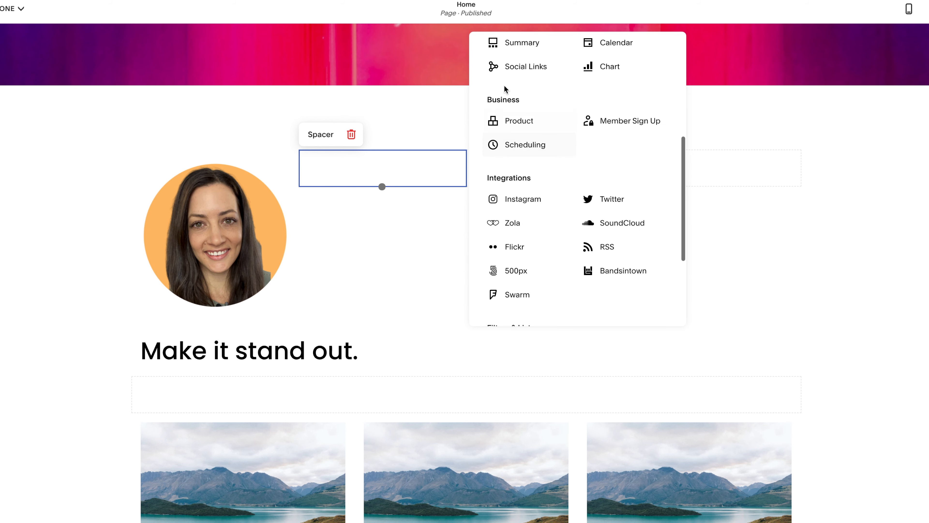
scroll(516, 83, "up", 7)
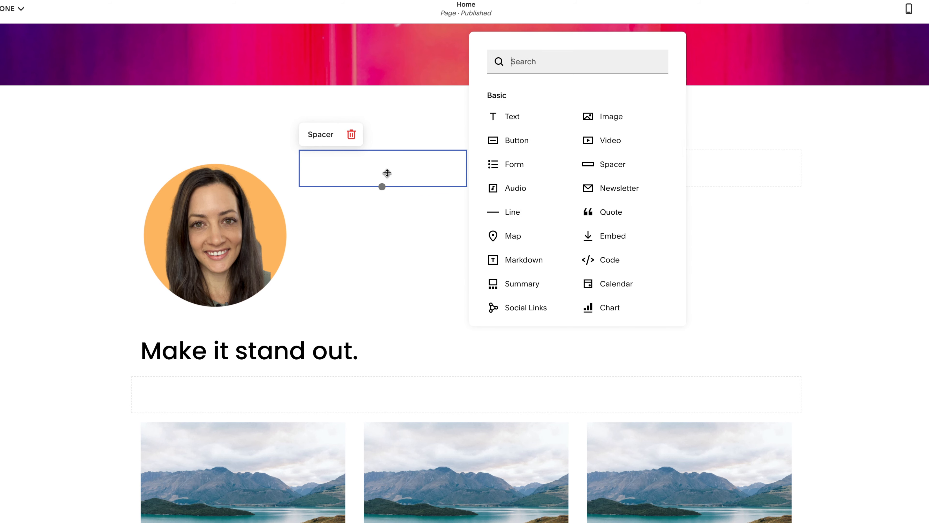
- Add an empty text block above the portrait image and review the page down to the footer
left_click_drag(508, 111, 361, 164)
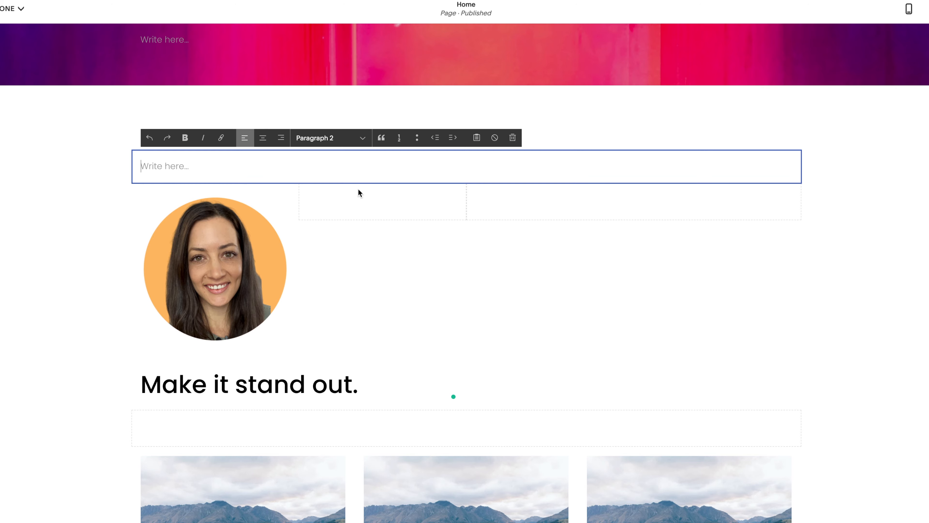
scroll(505, 240, "up", 1)
scroll(505, 239, "down", 15)
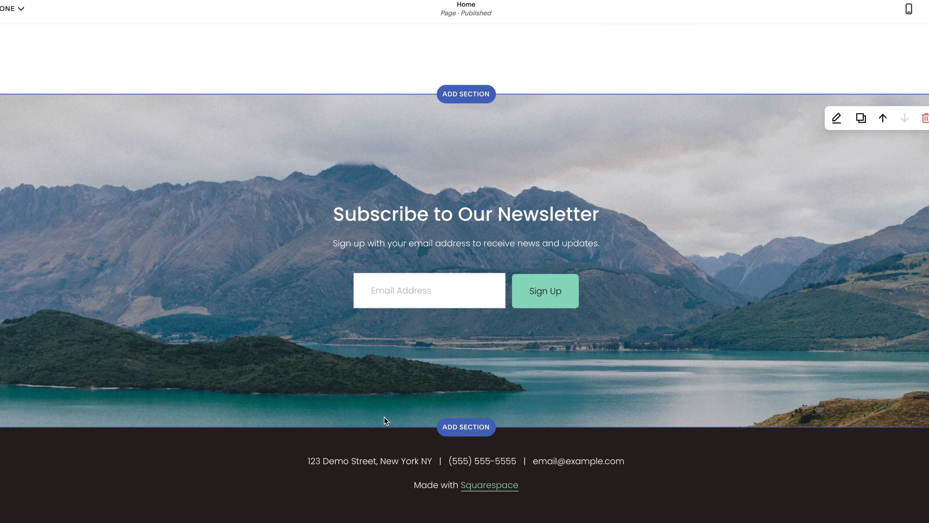
scroll(384, 417, "up", 20)
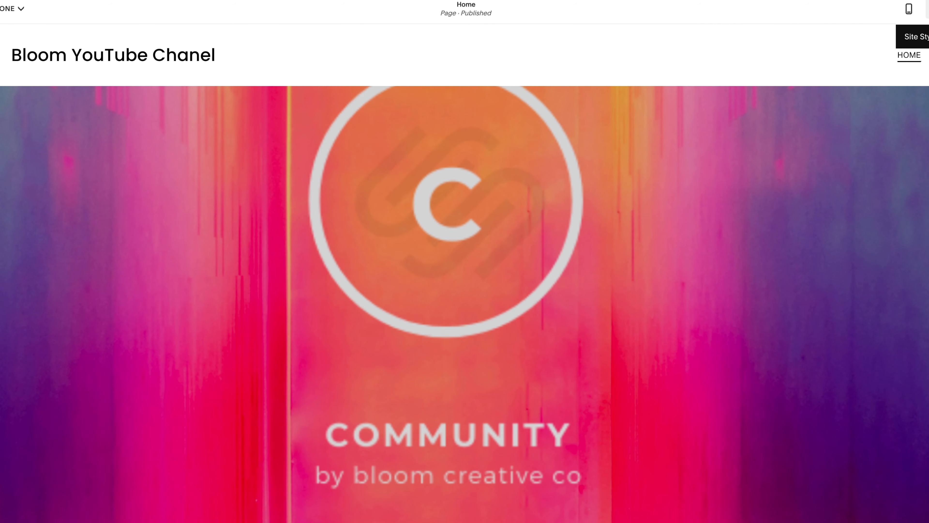
- Show the site styles again, return to editing the page, and look over the COMMUNITY banner and the section below it
left_click(928, 9)
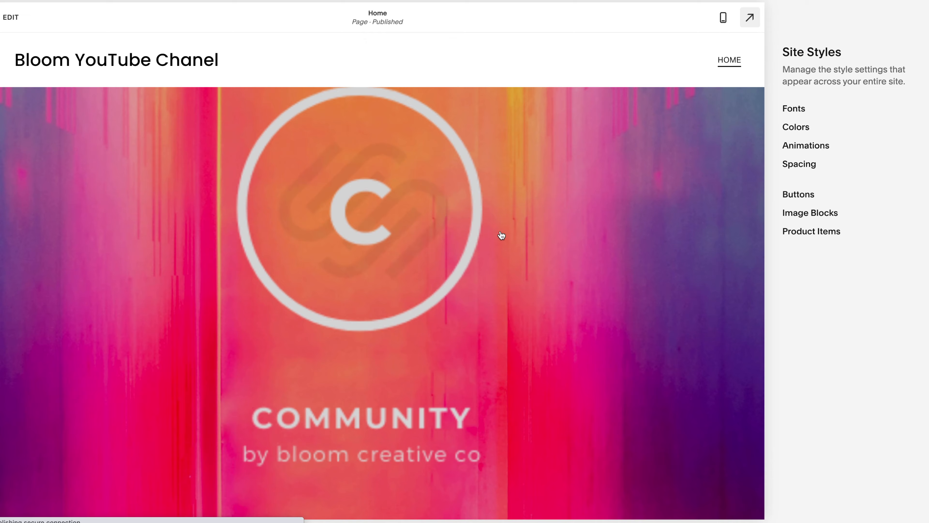
left_click(424, 311)
scroll(421, 329, "down", 6)
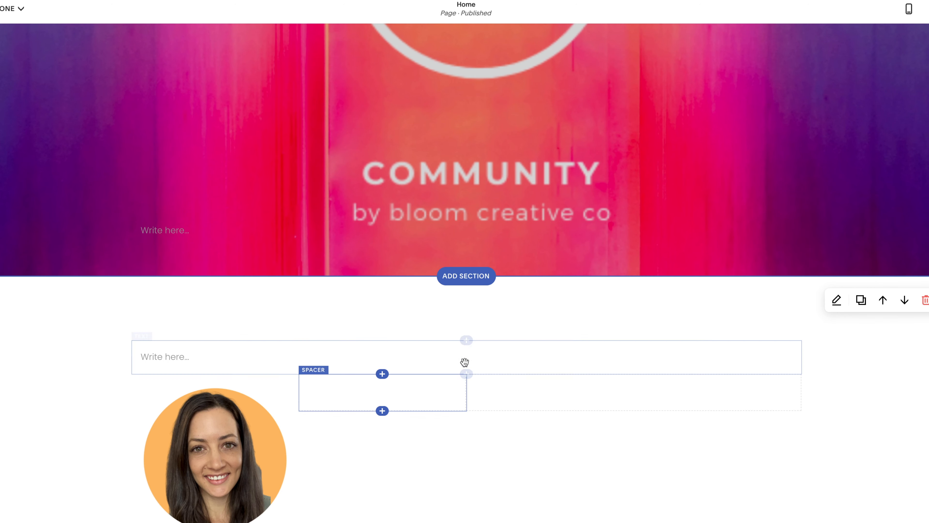
scroll(421, 202, "up", 6)
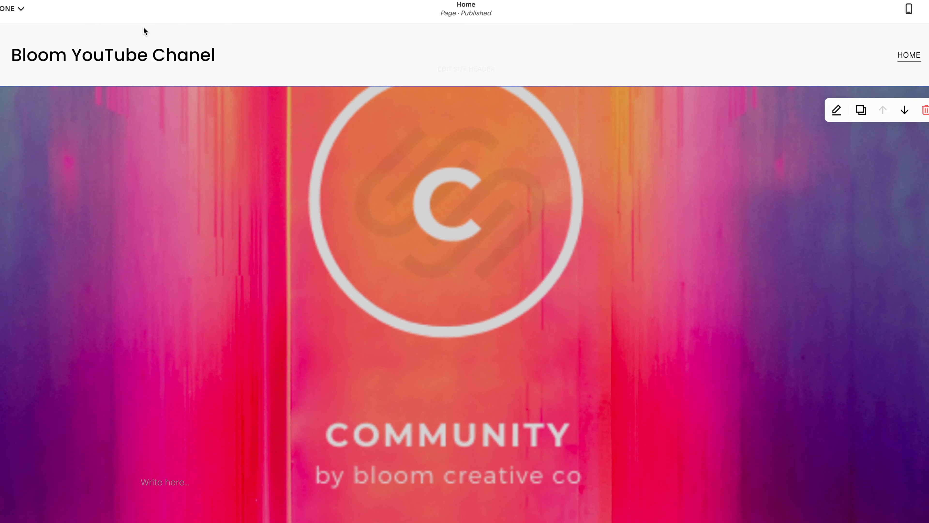